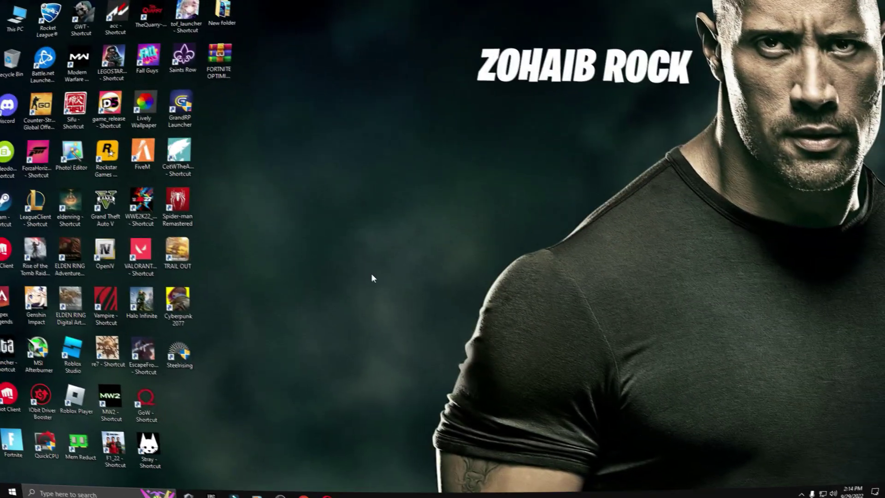
Open GeForce Experience, look through its general settings, check for Game Ready driver updates, and close it
key("super")
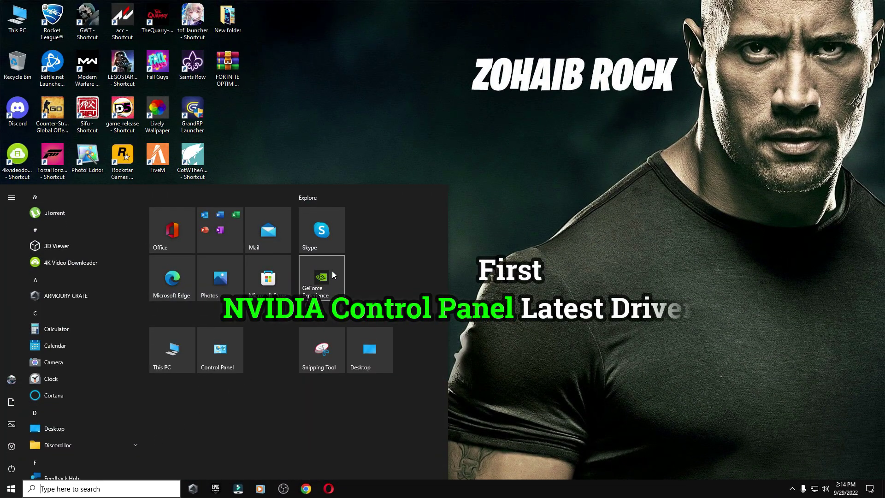
left_click(307, 281)
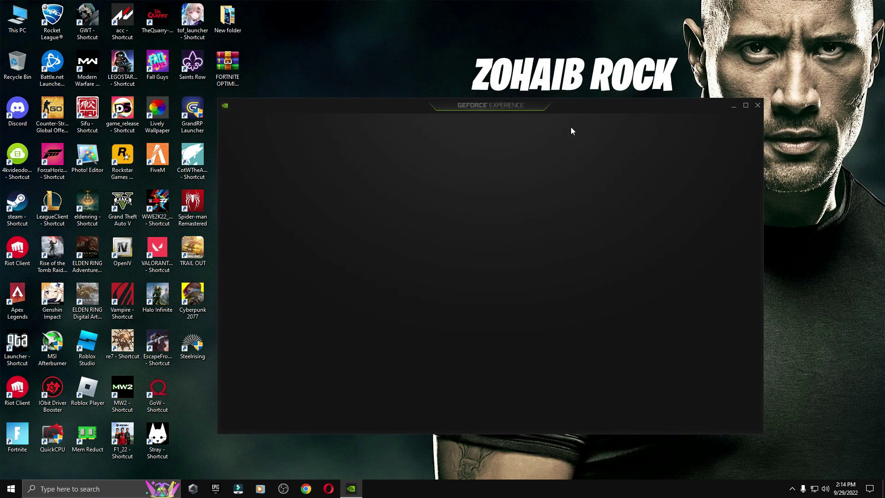
left_click(642, 126)
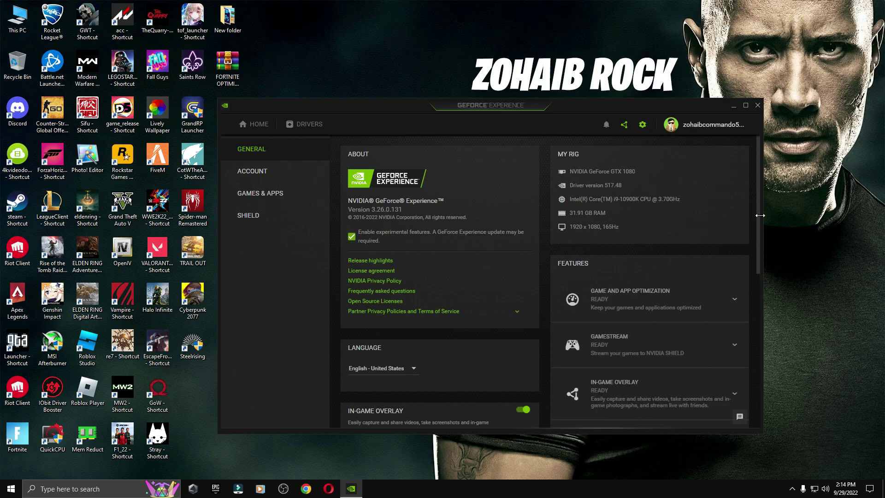
left_click_drag(757, 275, 759, 420)
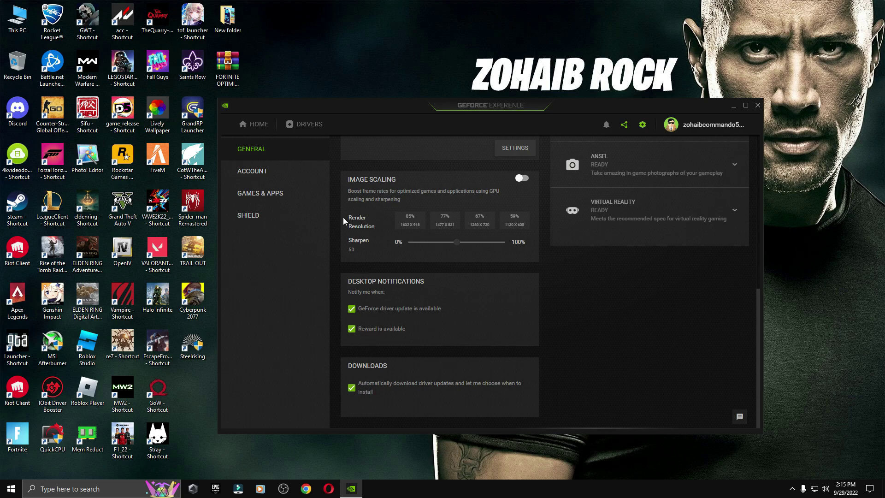
left_click(299, 125)
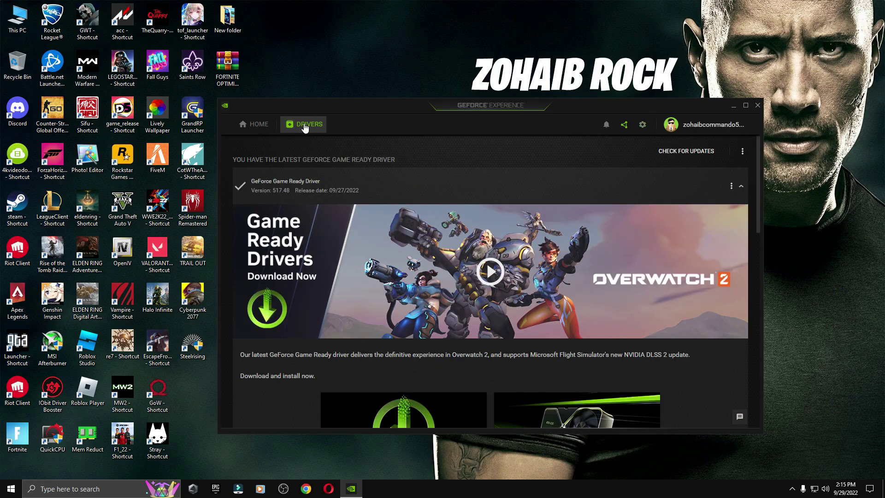
left_click(706, 152)
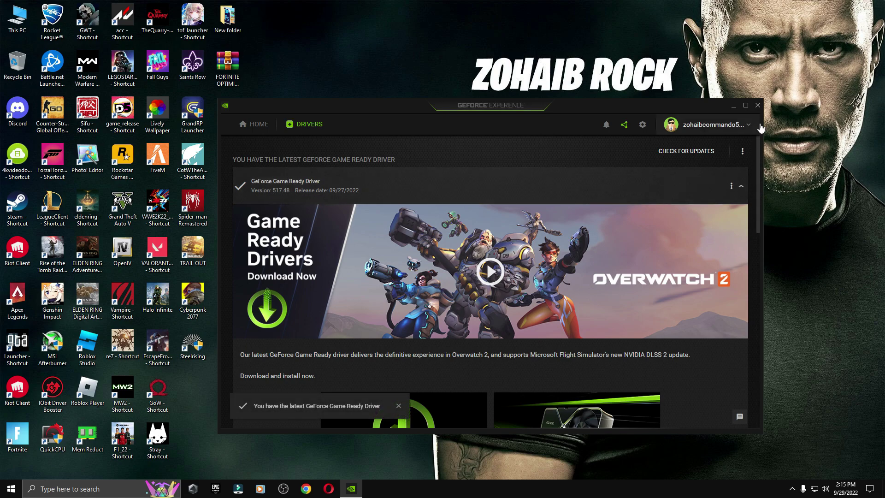
left_click(757, 106)
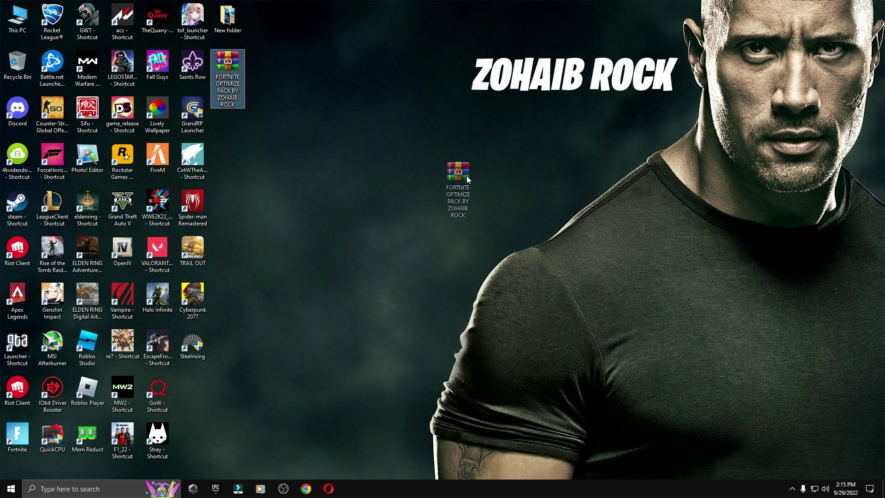
Extract the Fortnite optimize pack archive onto the desktop and move the original archive to the Recycle Bin
left_click_drag(464, 176, 455, 185)
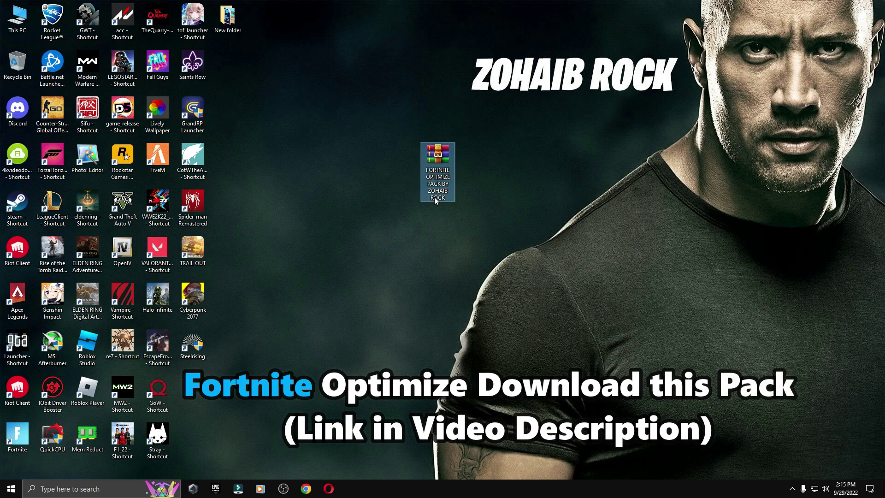
right_click(435, 183)
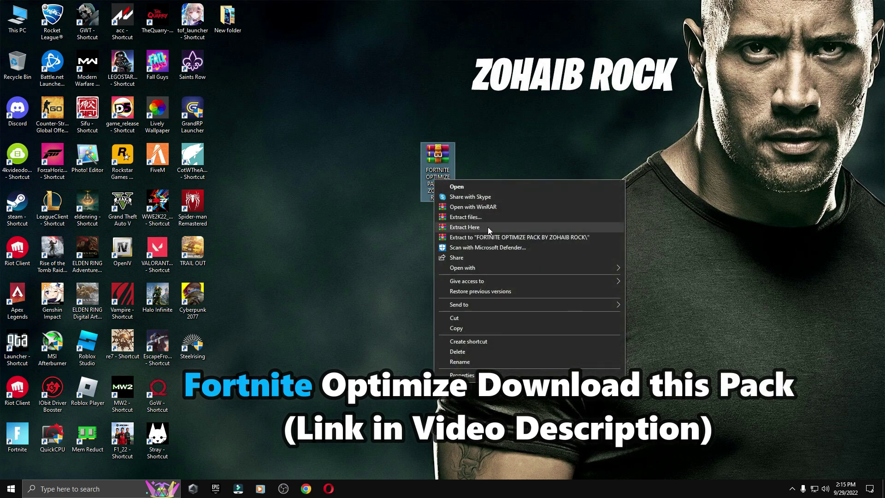
left_click(486, 228)
left_click_drag(189, 390, 17, 65)
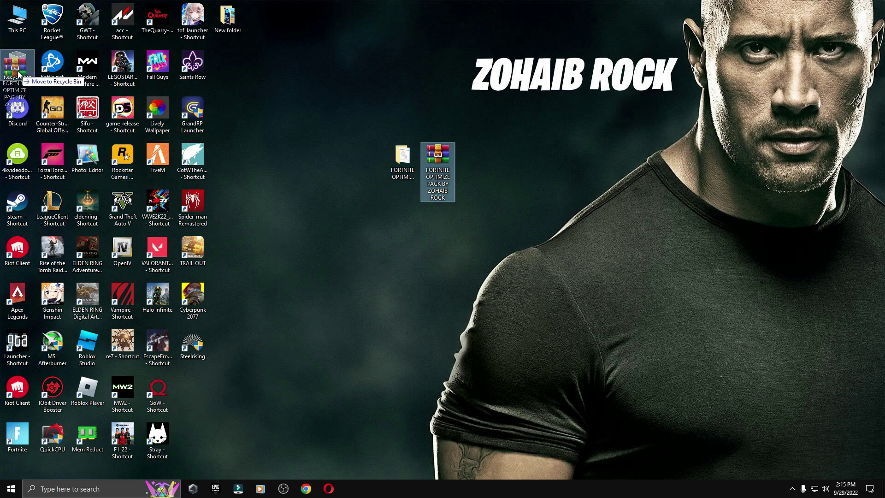
left_click(394, 177)
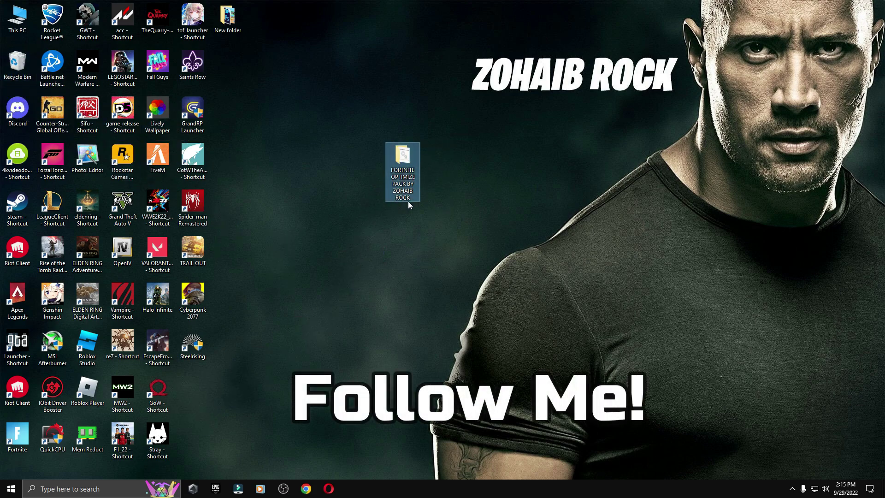
Open the extracted Fortnite optimize pack and go into its "1 Windows Settings Best (Registry)" folder
double_click(403, 159)
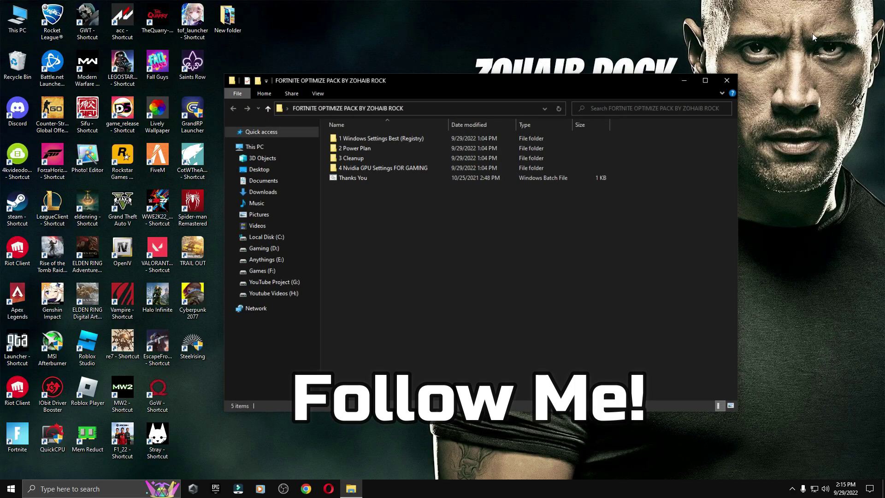
left_click_drag(542, 79, 523, 104)
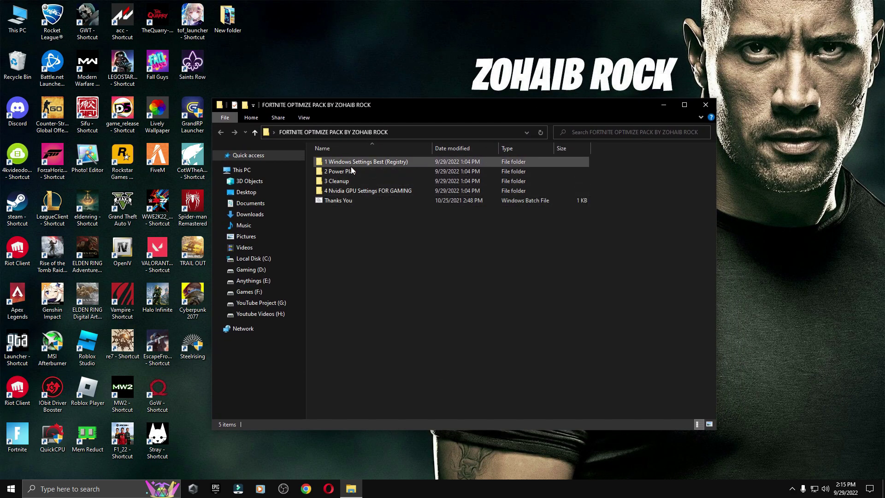
double_click(367, 161)
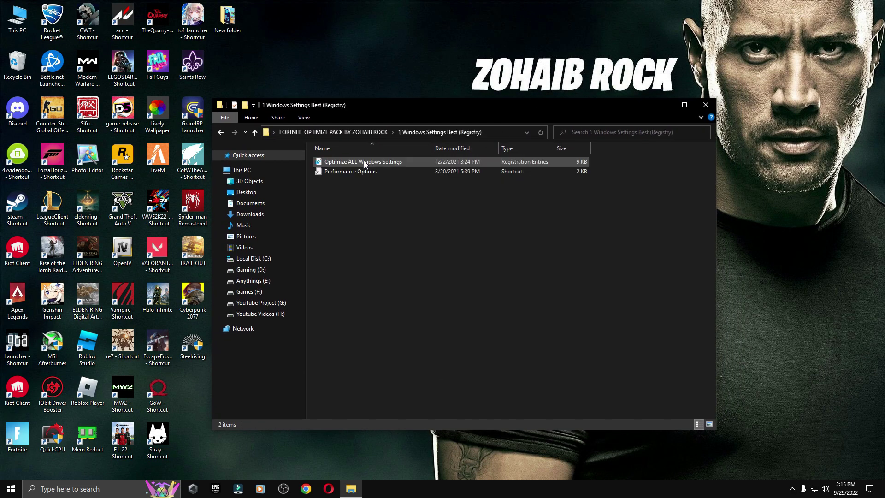
left_click(11, 489)
mouse_move(2, 453)
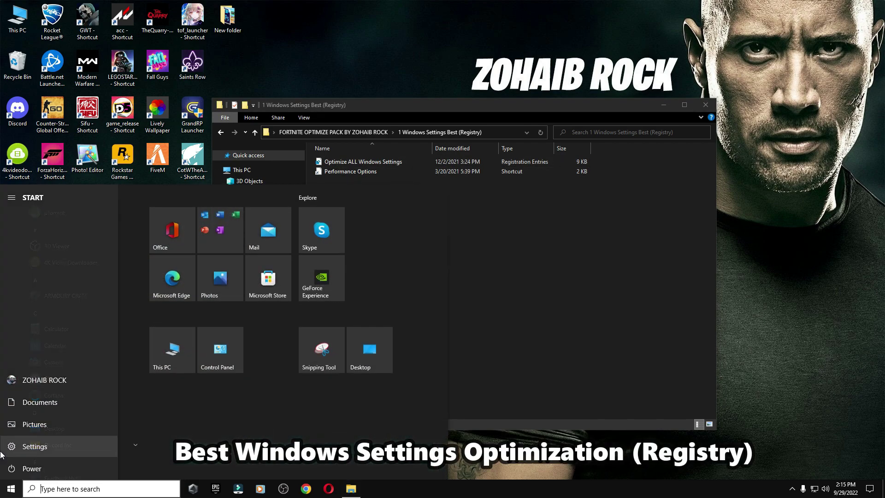
left_click(33, 447)
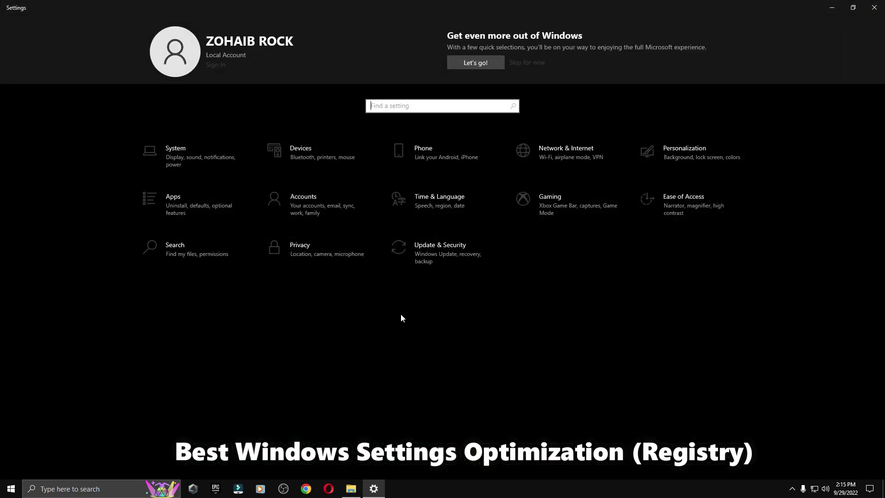
left_click(874, 7)
Merge the "Optimize ALL Windows Settings" entries into the registry, allowing the Registry Editor to make changes
double_click(371, 165)
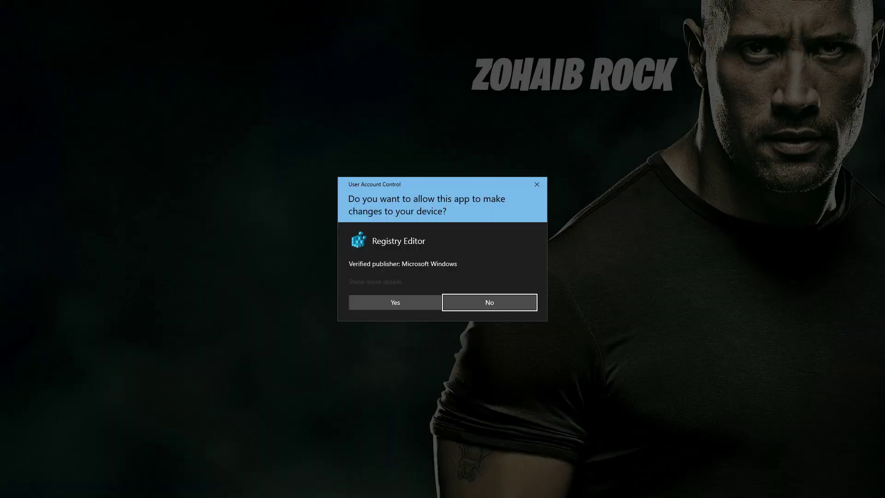
left_click(395, 302)
left_click(512, 258)
left_click(547, 248)
Open the Performance Options shortcut and accept the visual effects setting "Let Windows choose what's best for my computer"
double_click(372, 171)
left_click_drag(243, 116, 397, 81)
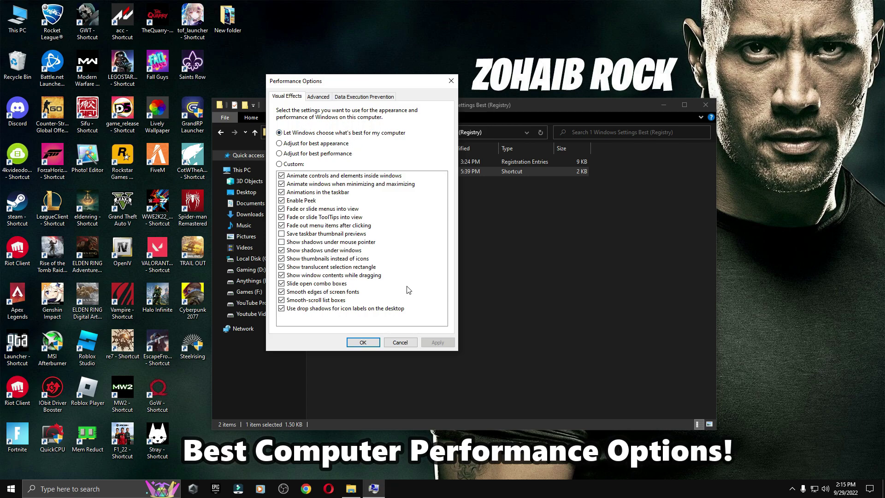
left_click(362, 343)
View the pack's "2 Power Plan" folder and launch the installed QuickCPU with permission to make changes
left_click(221, 132)
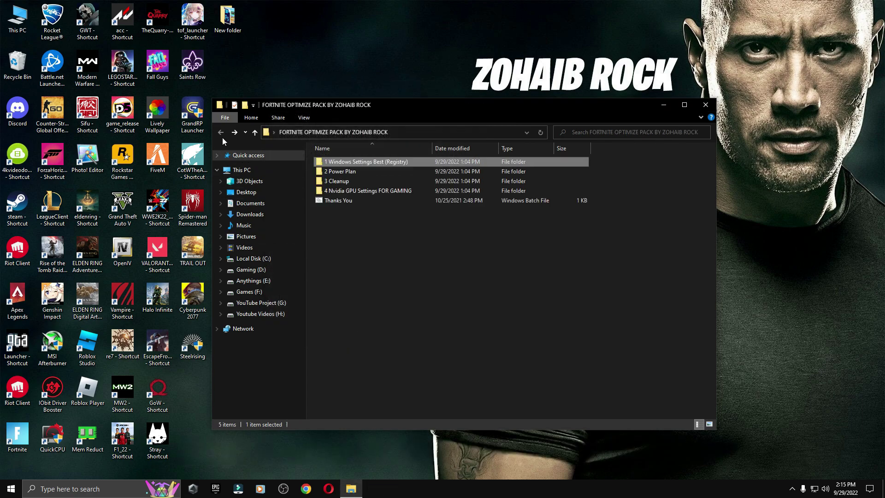
double_click(345, 174)
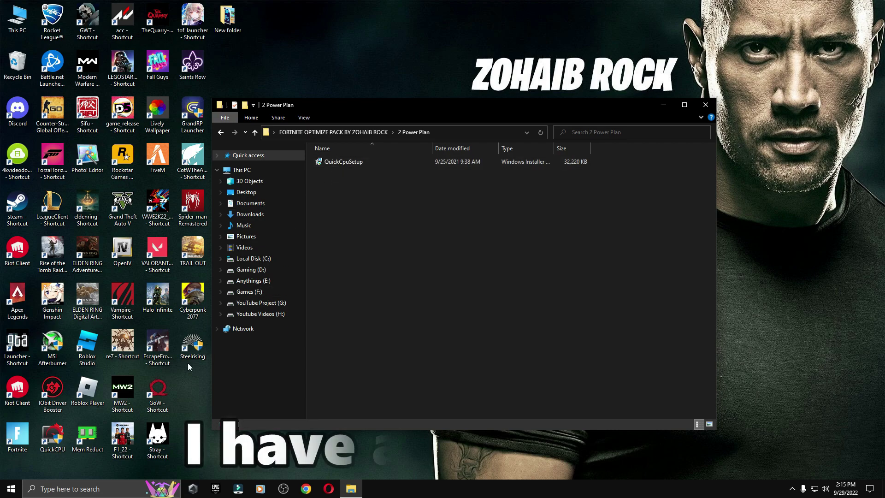
left_click(45, 432)
double_click(46, 431)
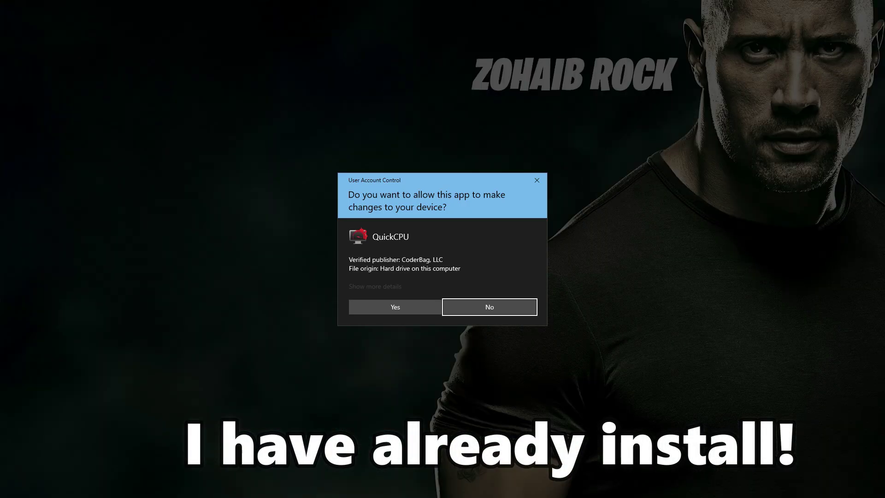
left_click(394, 306)
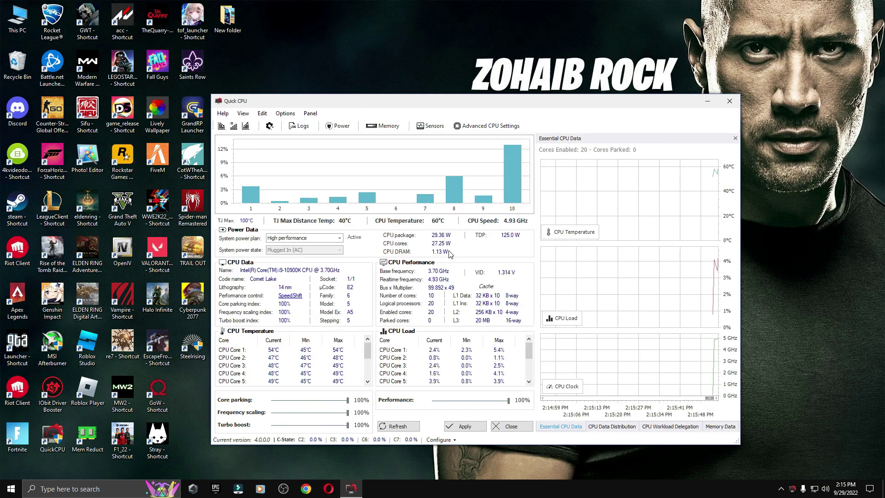
Choose High performance as the system power plan in Quick CPU
left_click(543, 358)
left_click(323, 238)
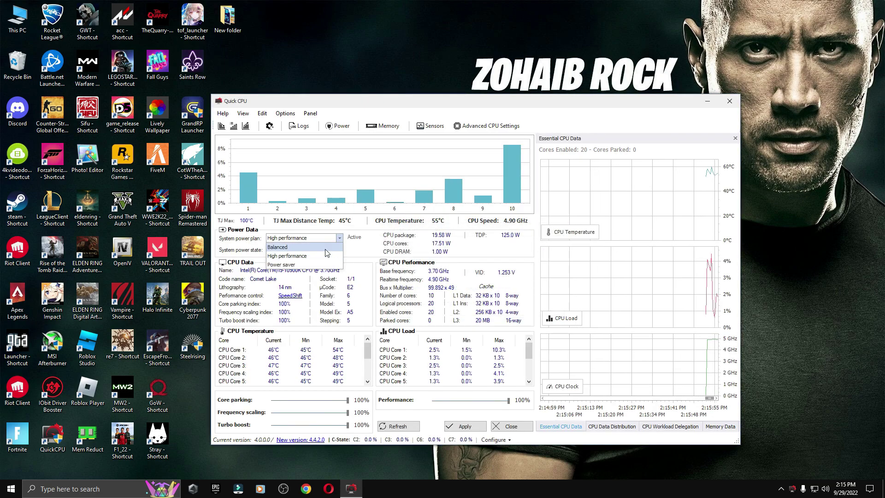
left_click(286, 255)
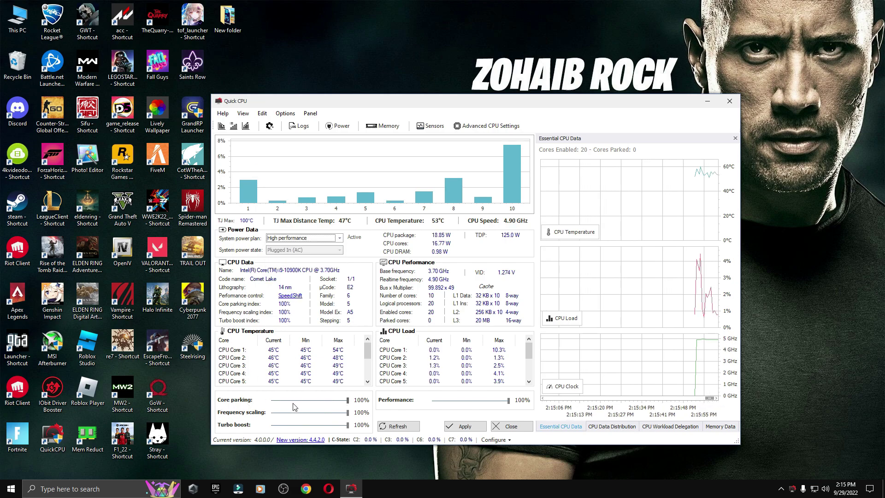
Keep core parking, frequency scaling, turbo boost and performance at 100%, apply the changes, and close Quick CPU
left_click_drag(347, 412, 390, 410)
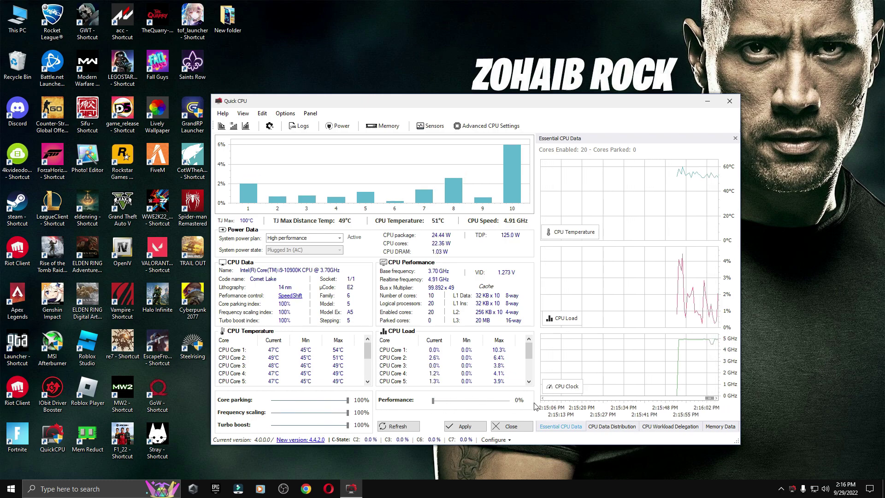
left_click(480, 426)
left_click(522, 293)
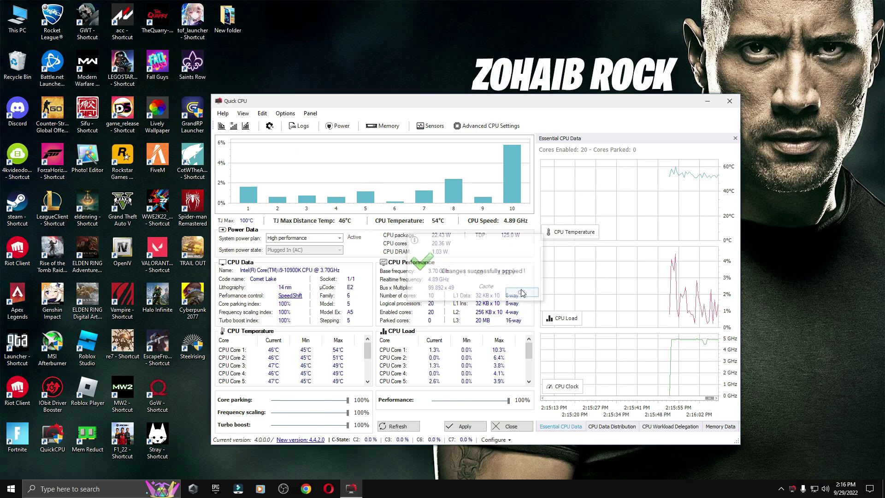
left_click(511, 426)
Search Windows for the power plan options, check the selected and additional plans, and close the window
left_click(90, 490)
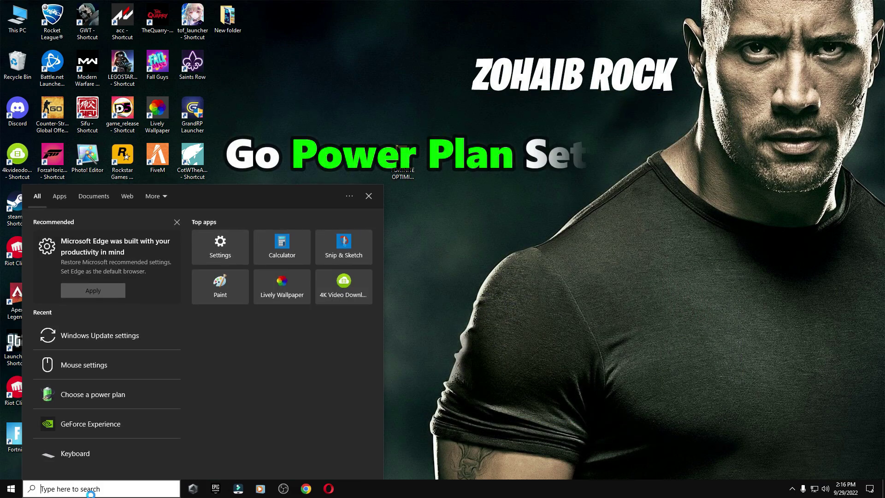
type("power")
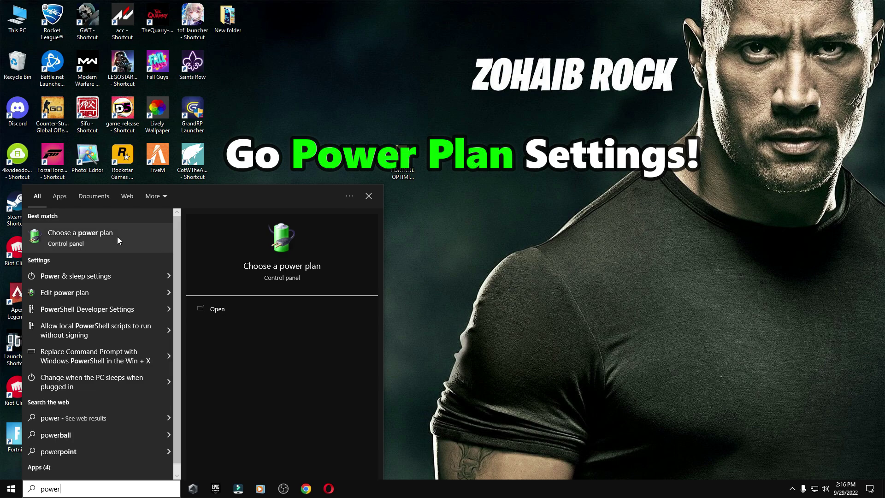
left_click(89, 244)
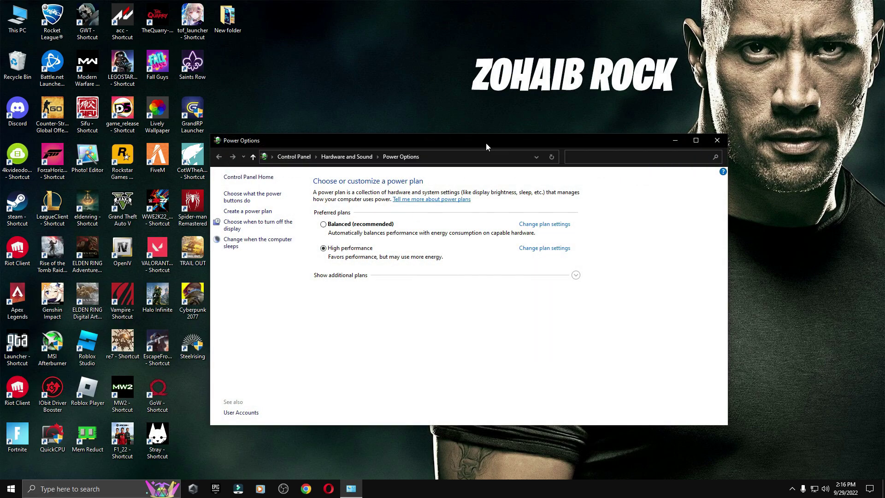
left_click_drag(487, 141, 491, 133)
left_click(581, 267)
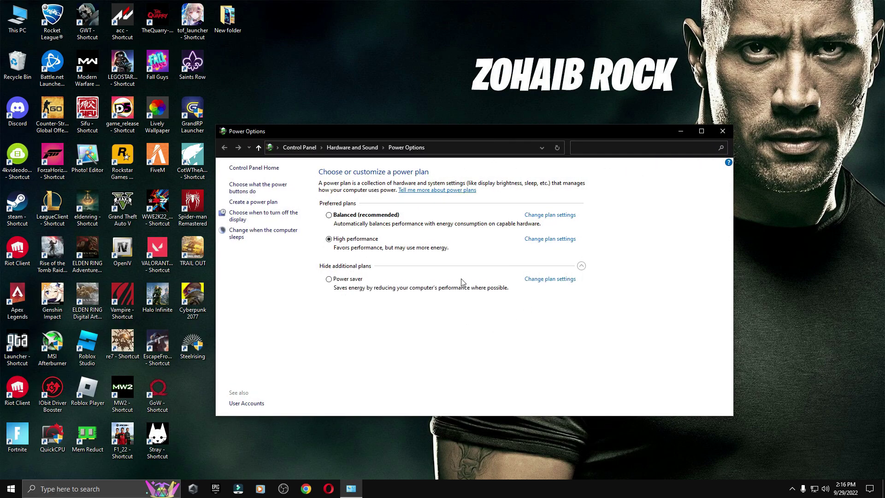
left_click(581, 267)
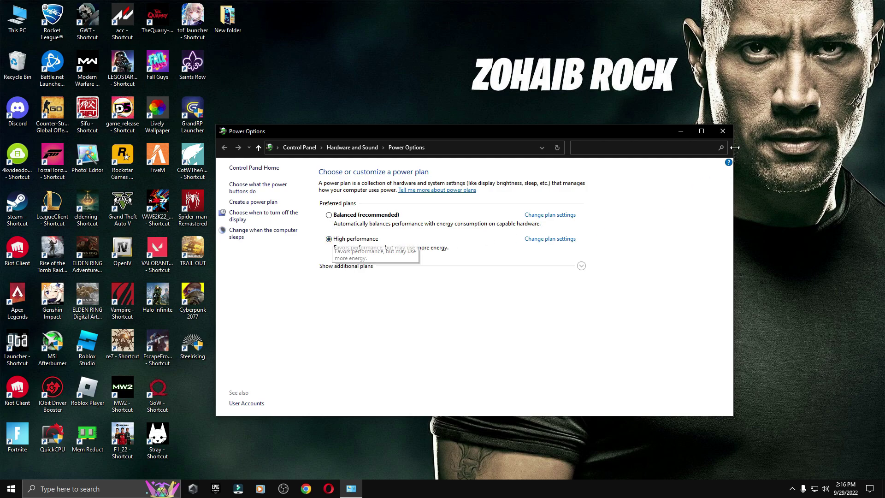
left_click(723, 131)
Reopen the optimize pack, go into its "3 Cleanup" folder, and run the Delete Temporary Files script
double_click(403, 166)
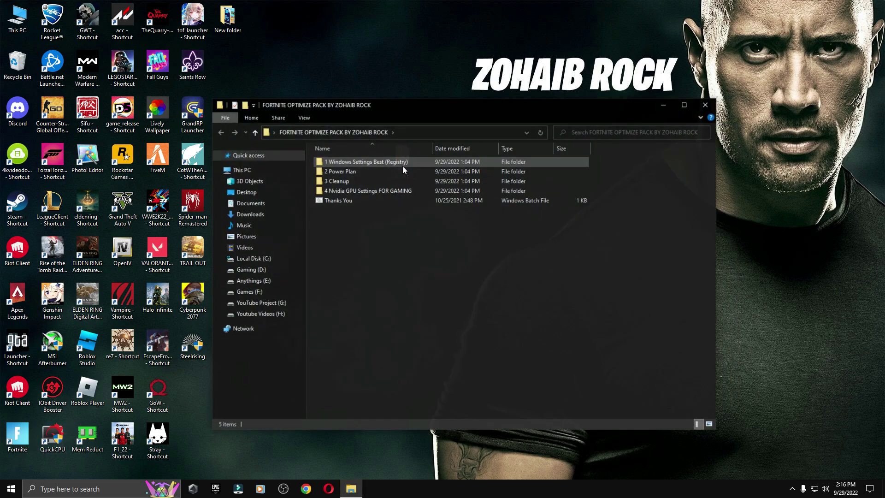
double_click(346, 178)
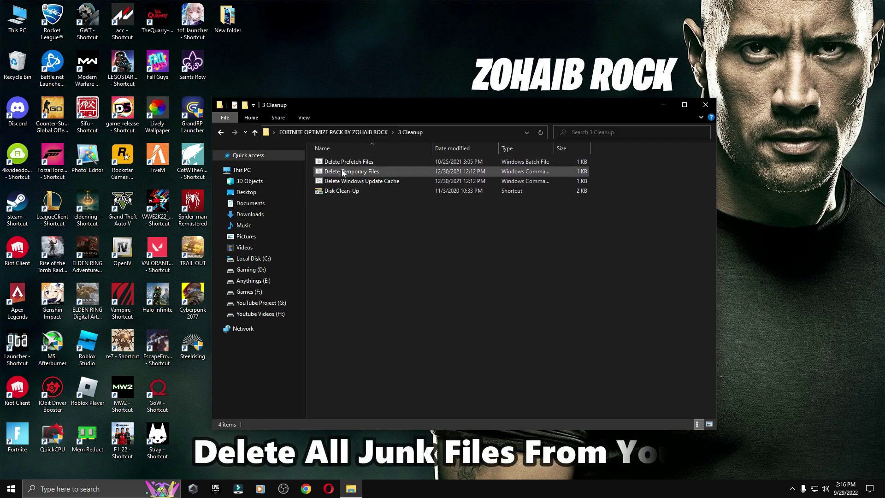
double_click(344, 172)
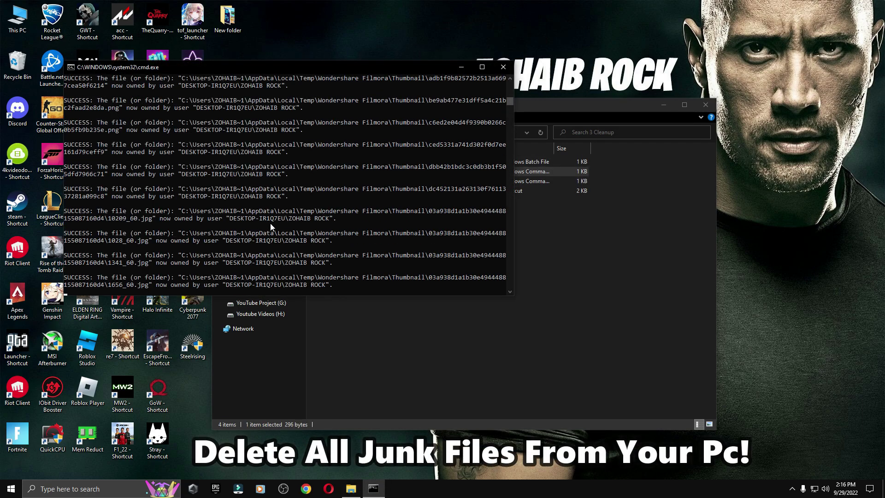
key("Return")
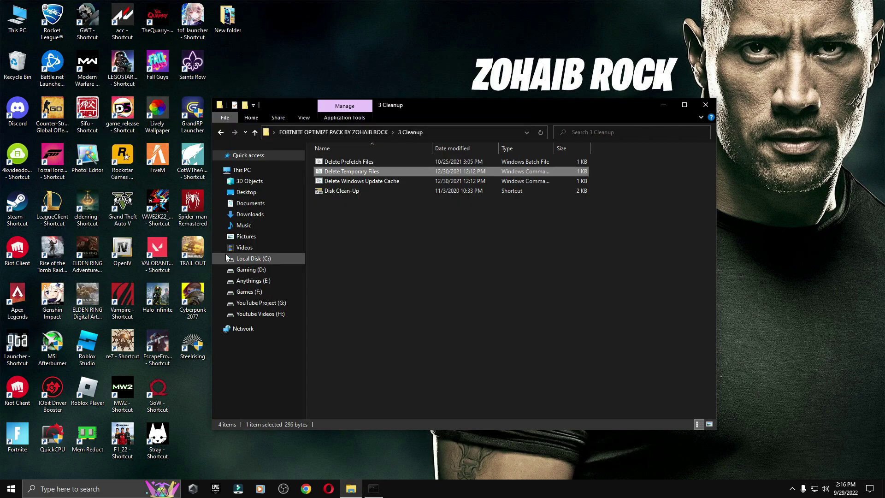
Run the Delete Windows Update Cache script, and start Disk Clean-Up on drive C:, closing the folder window
double_click(367, 182)
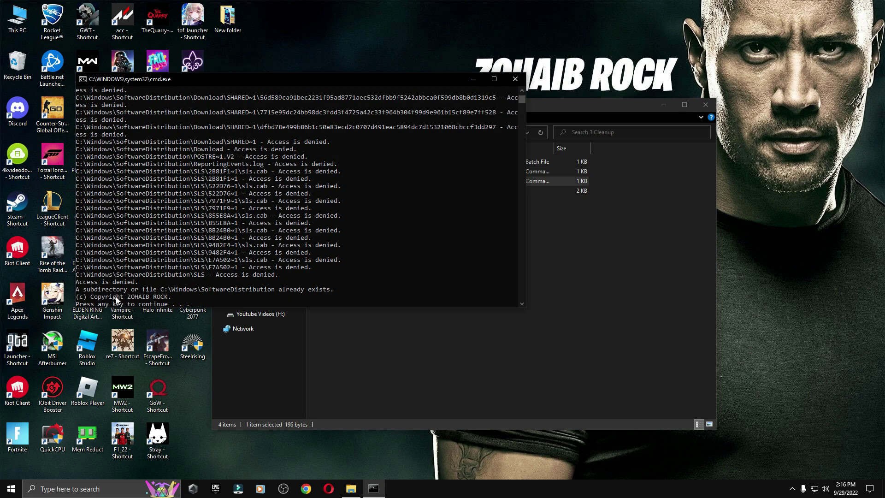
key("Return")
double_click(357, 192)
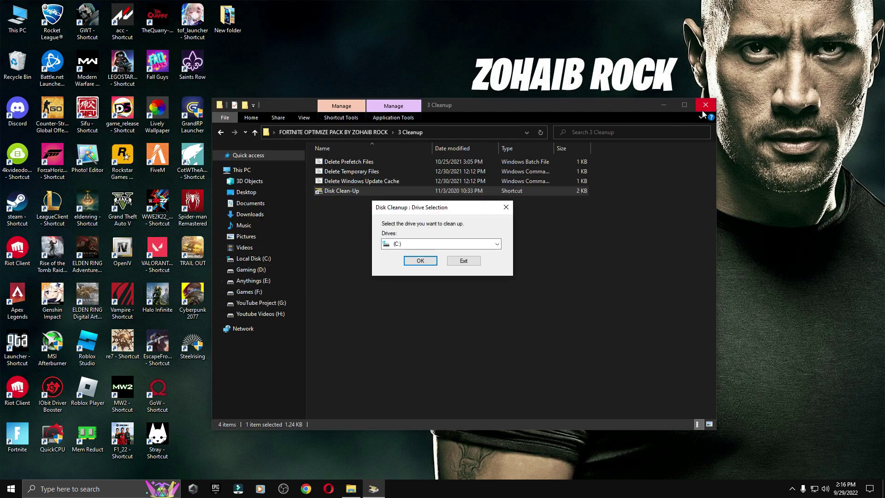
left_click(703, 106)
left_click(417, 261)
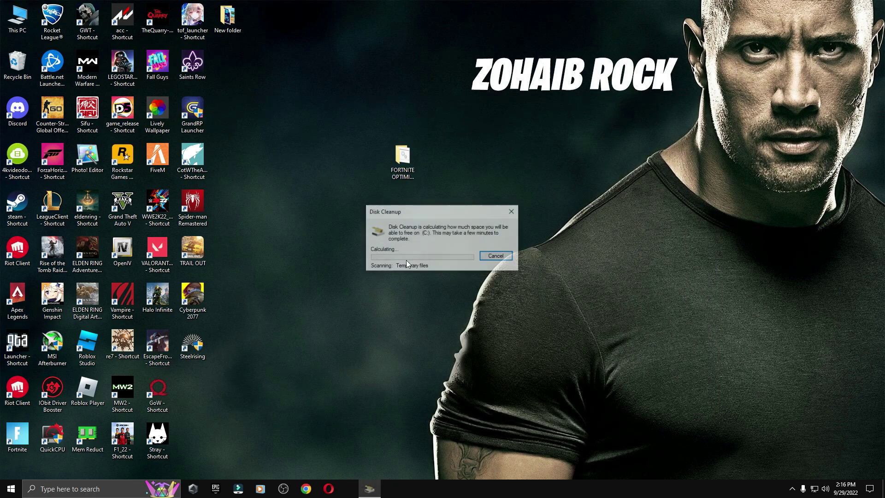
Include every listed file type in the C: cleanup, including DirectX Shader Cache, Delivery Optimization Files, Recycle Bin and Temporary files, and permanently delete them
left_click_drag(208, 90, 333, 88)
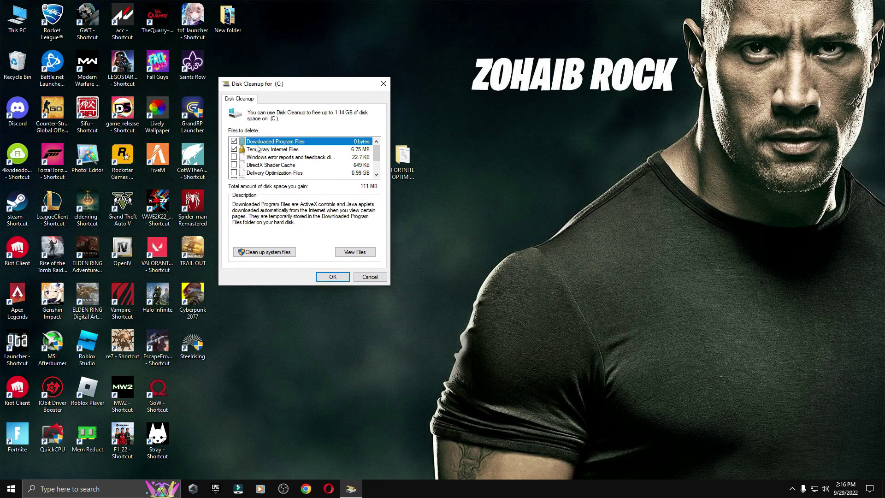
scroll(234, 175, "down", 1)
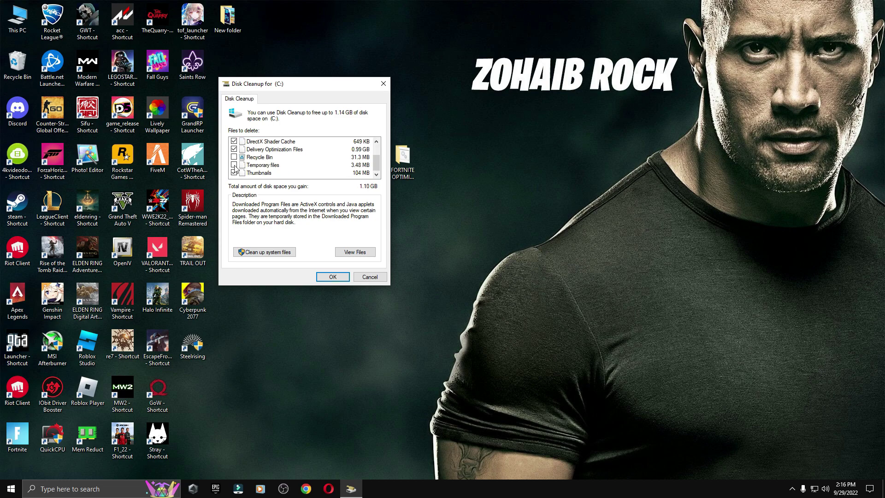
left_click(332, 277)
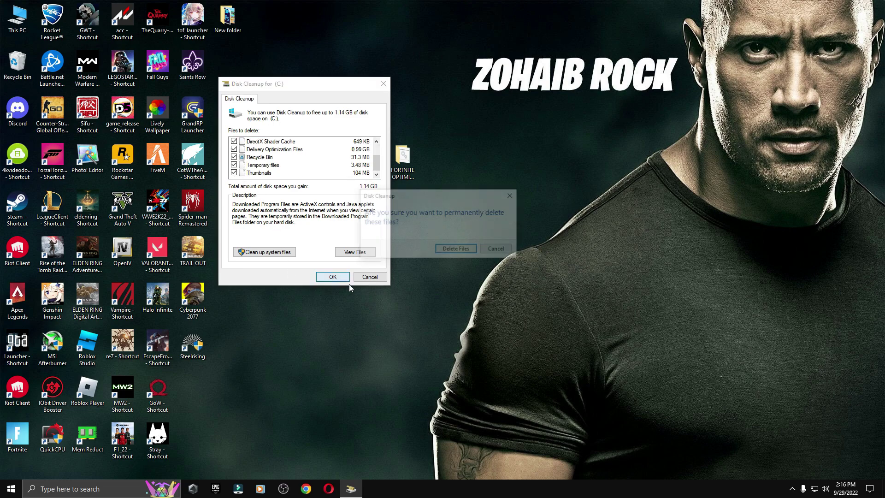
key("Return")
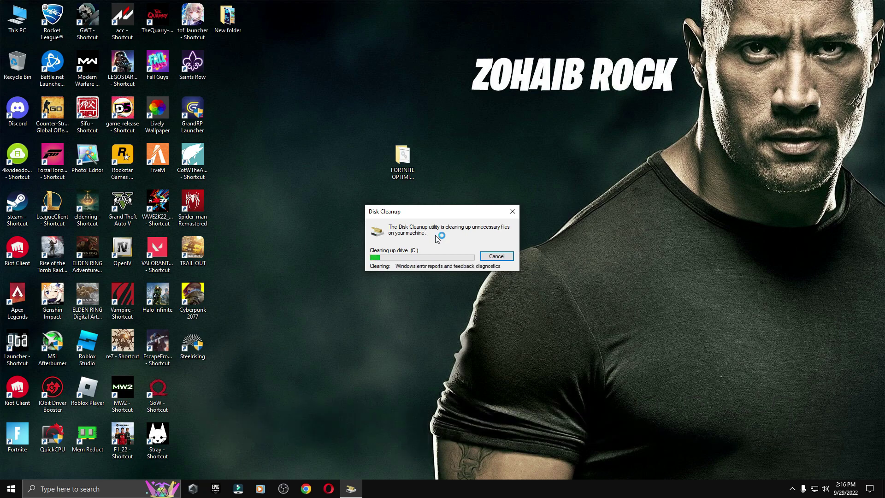
Reopen the optimize pack and view the NVIDIA Settings (Manage 3D Settings) picture in its "4 Nvidia GPU Settings FOR GAMING" folder
double_click(402, 158)
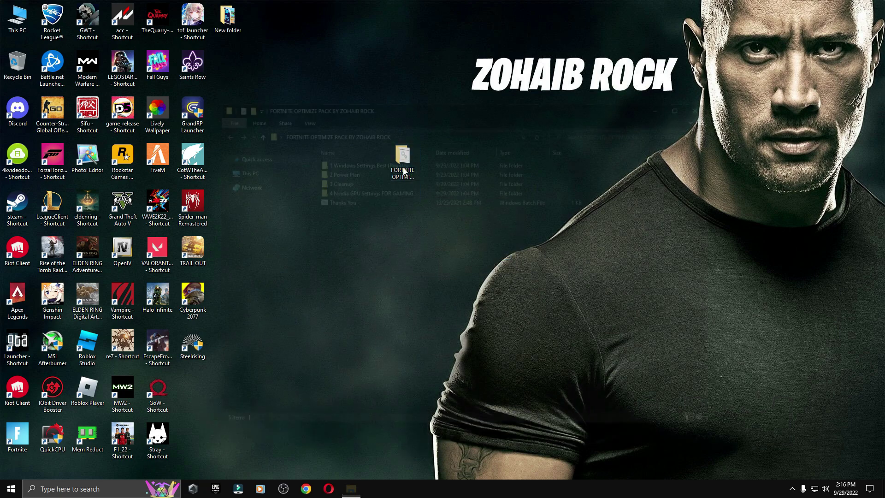
double_click(355, 190)
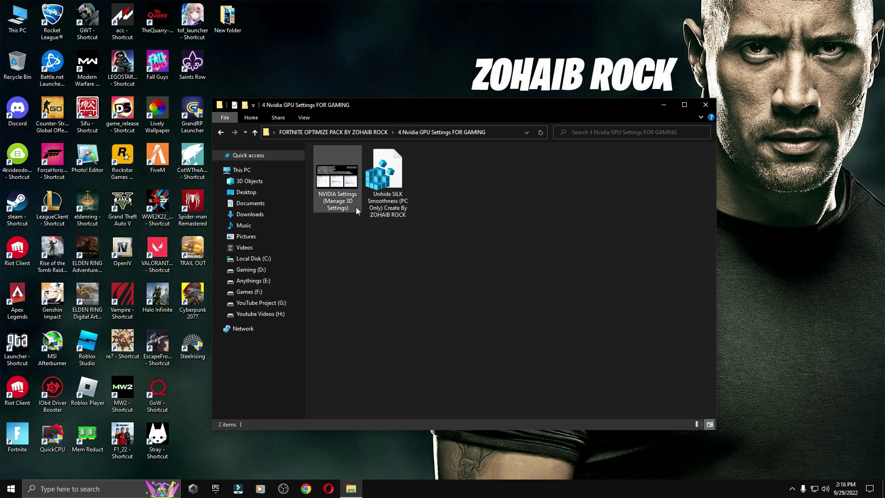
double_click(334, 192)
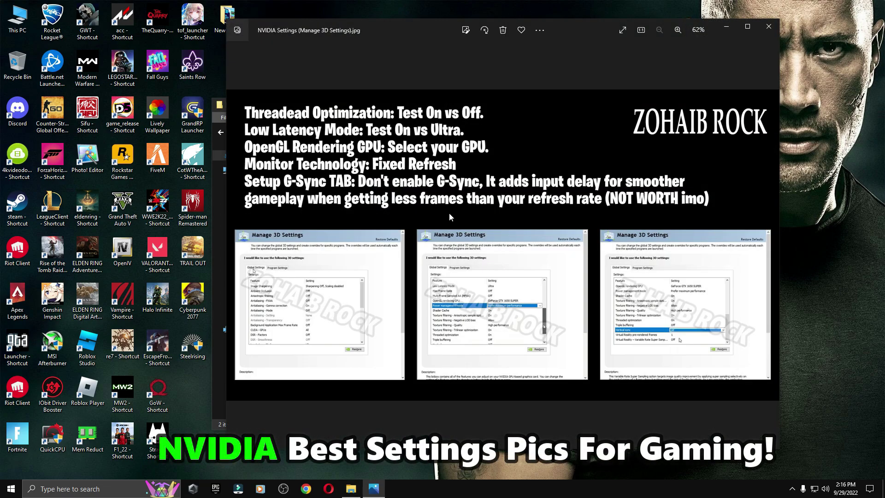
left_click_drag(563, 32, 352, 42)
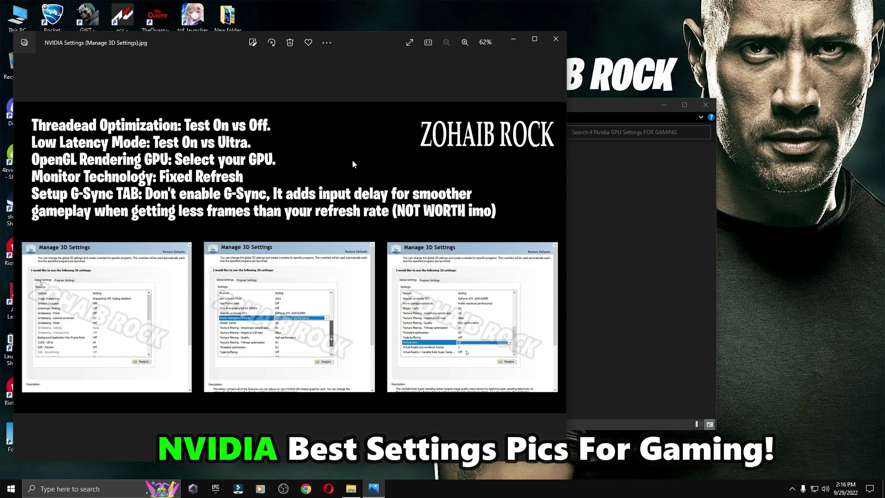
Launch NVIDIA Control Panel from the desktop, and close the settings picture and the pack folder
right_click(732, 268)
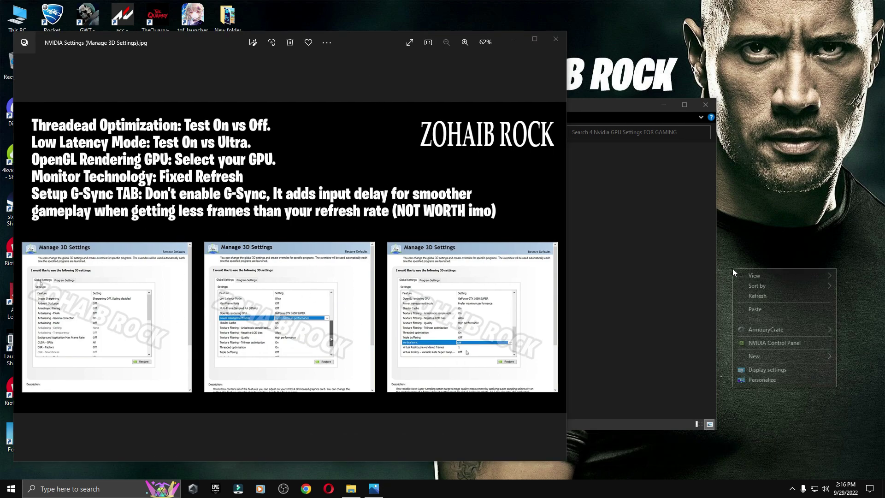
left_click(785, 345)
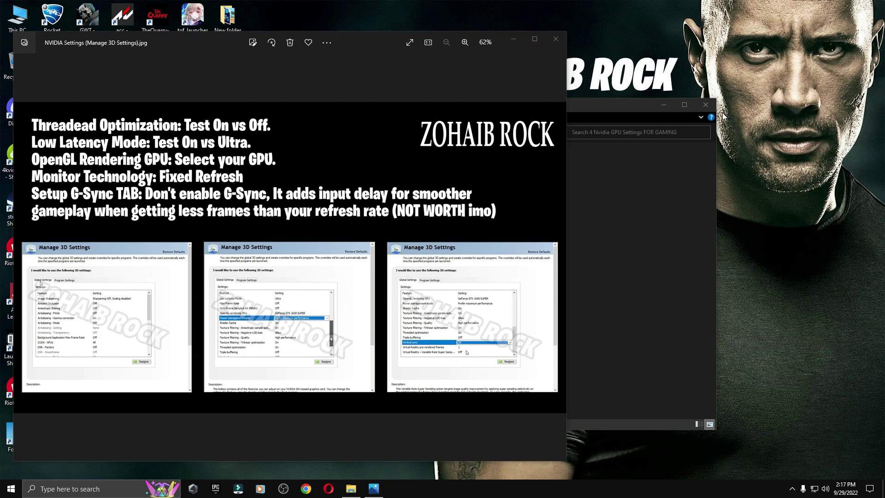
left_click(705, 105)
left_click(555, 39)
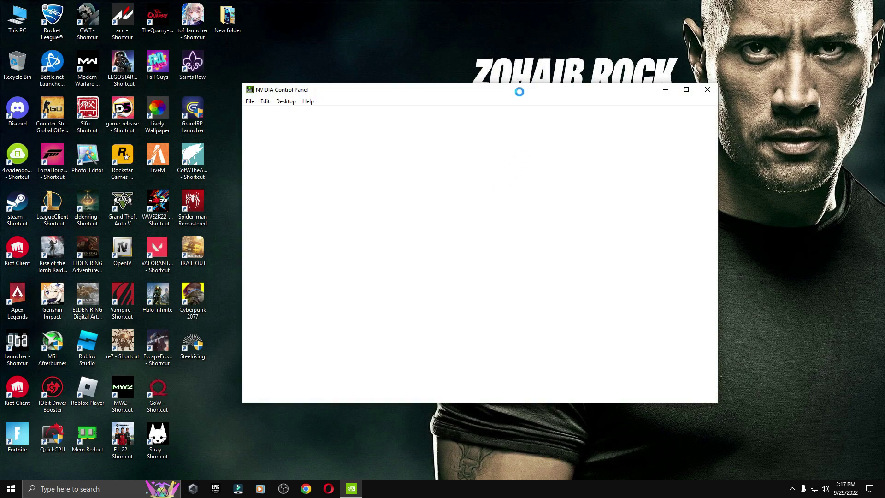
left_click_drag(518, 92, 514, 106)
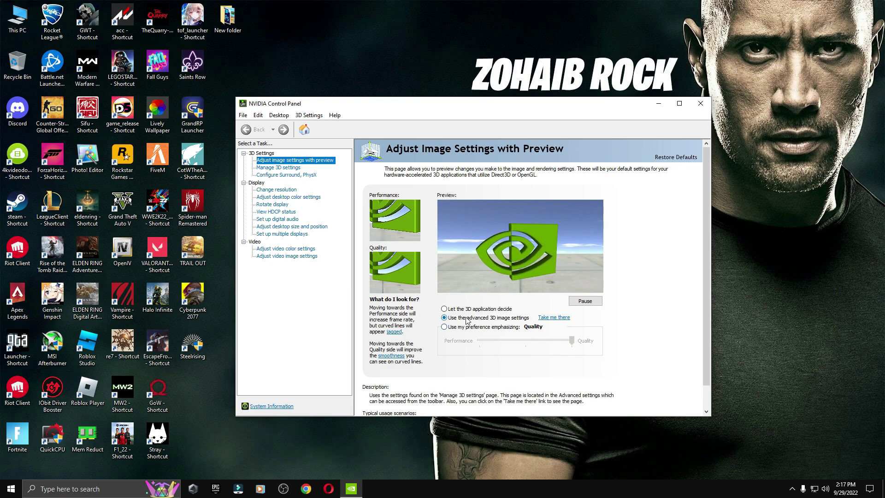
Go to Manage 3D settings and review Image Scaling, Ambient Occlusion, Anisotropic filtering and Antialiasing - FXAA in the global settings
left_click(276, 169)
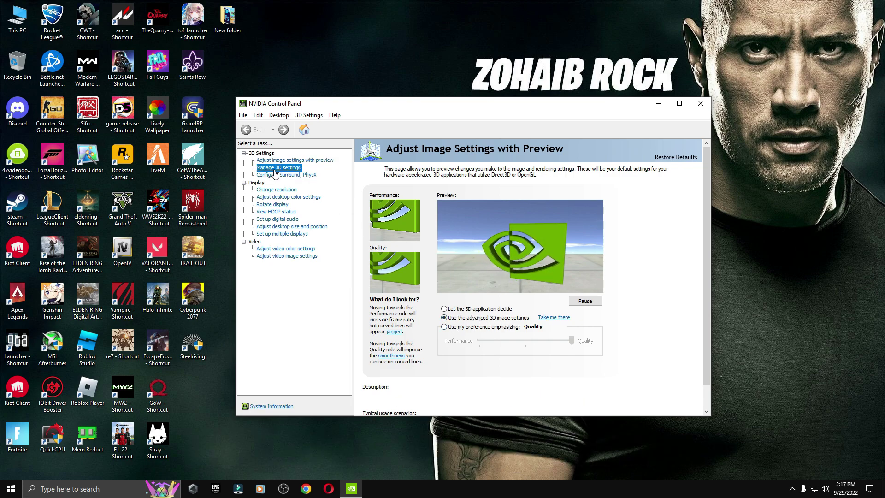
left_click(520, 247)
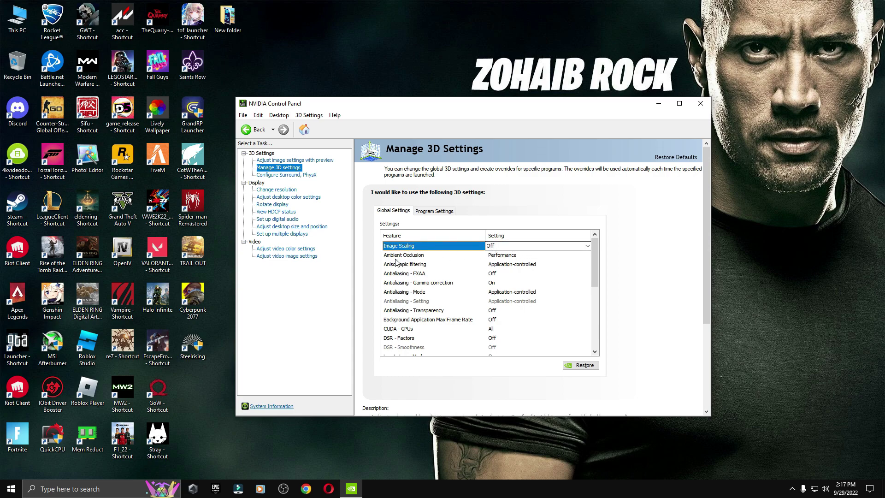
left_click(395, 256)
left_click(505, 257)
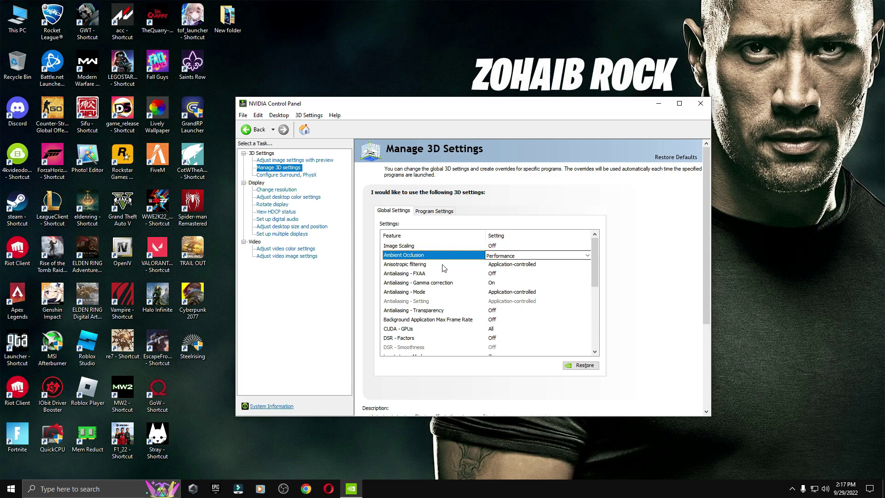
left_click(421, 267)
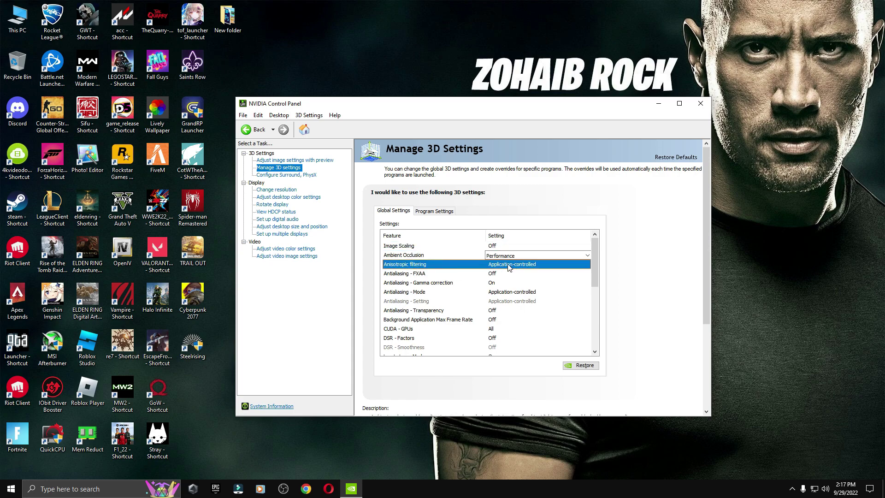
left_click(400, 275)
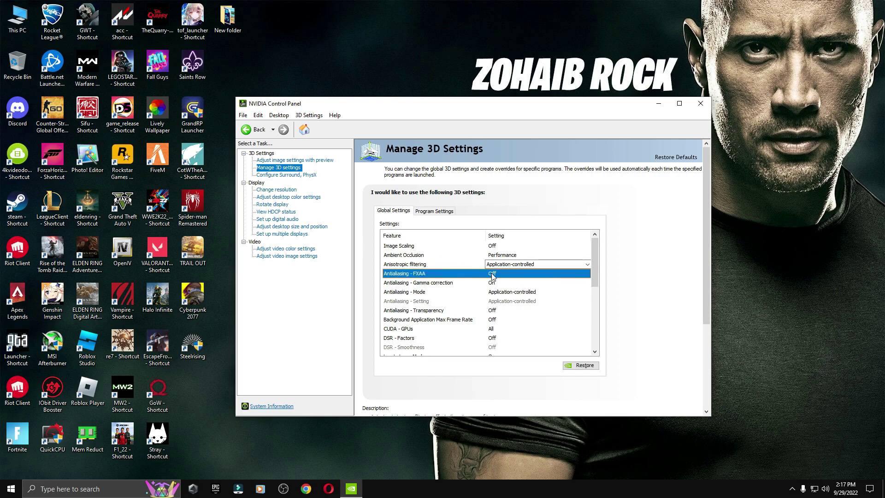
Review the antialiasing gamma correction, mode and transparency, Background Application Max Frame Rate, CUDA - GPUs and DSR - Factors settings
left_click(527, 282)
left_click(456, 293)
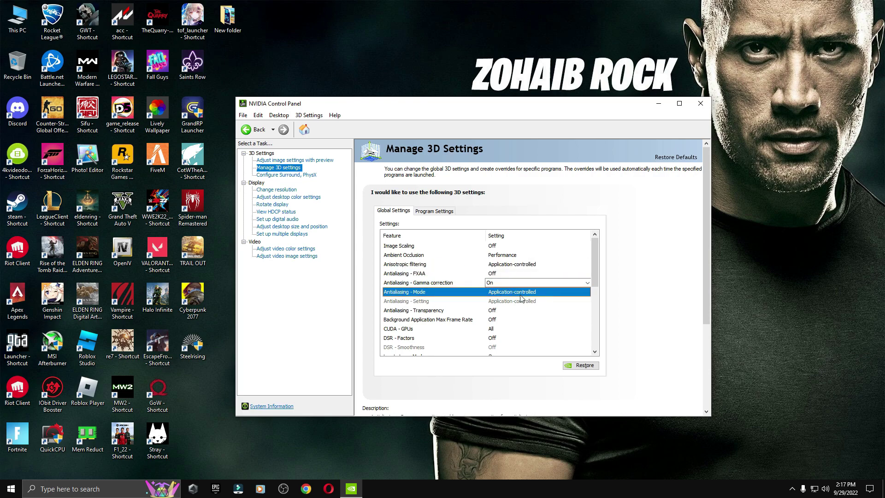
left_click(398, 311)
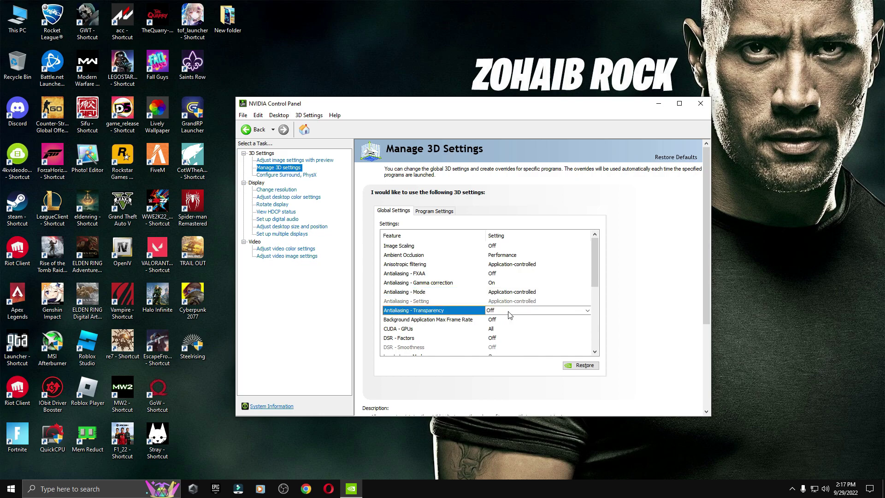
left_click(409, 320)
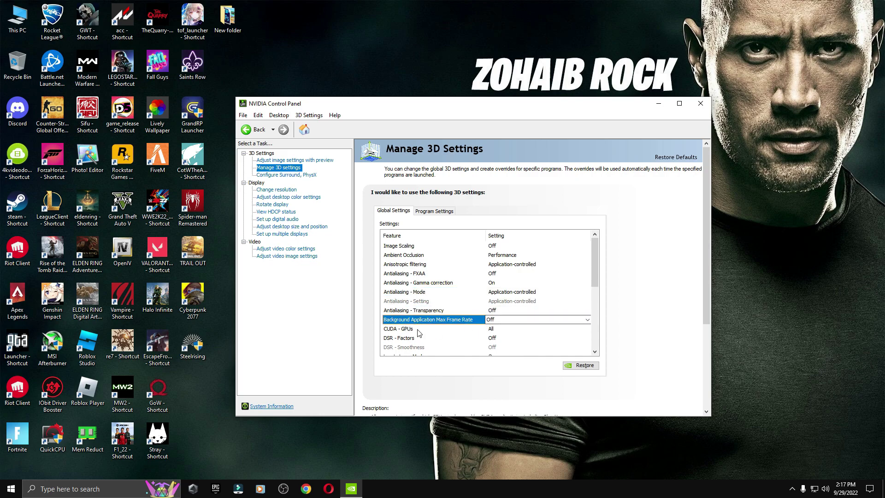
left_click(442, 330)
left_click(492, 341)
scroll(416, 285, "down", 3)
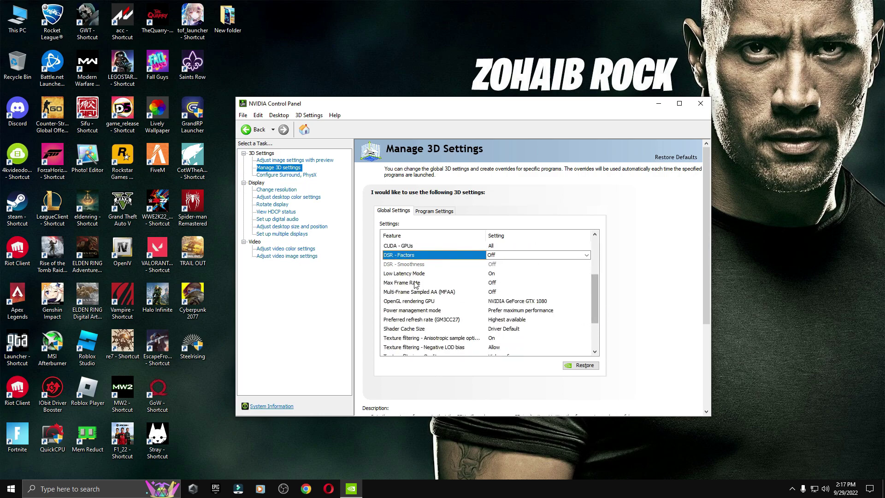
Review the Low Latency Mode, Max Frame Rate and Multi-Frame Sampled AA (MFAA) settings
left_click(411, 275)
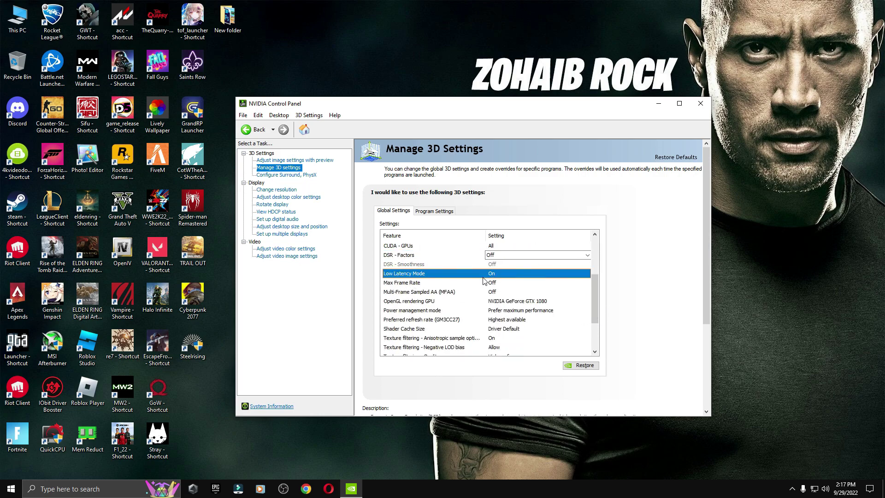
left_click(423, 284)
left_click(442, 293)
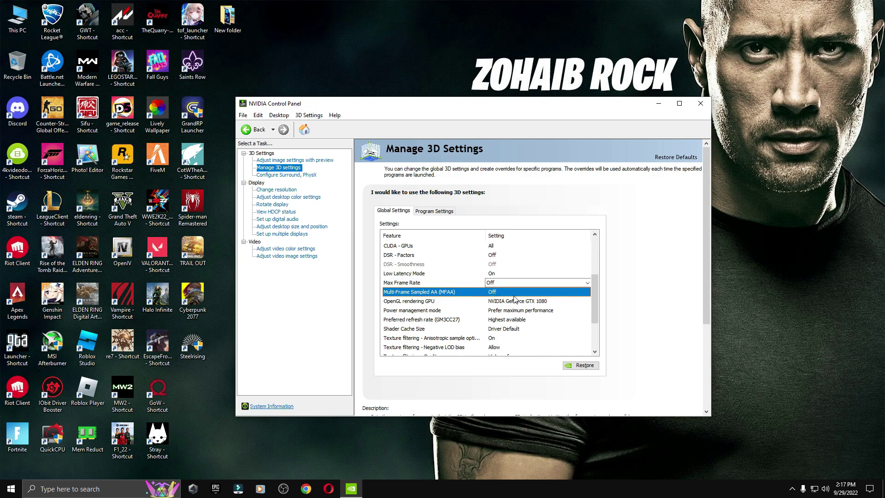
Set the OpenGL rendering GPU to NVIDIA GeForce GTX 1080 and Power management mode to Prefer maximum performance
left_click(521, 303)
left_click(526, 302)
left_click(533, 321)
left_click(516, 311)
left_click(516, 311)
left_click(584, 312)
Review Preferred refresh rate, Shader Cache Size, and the texture filtering settings for anisotropic sample optimization and negative LOD bias
left_click_drag(593, 312, 593, 327)
left_click(454, 284)
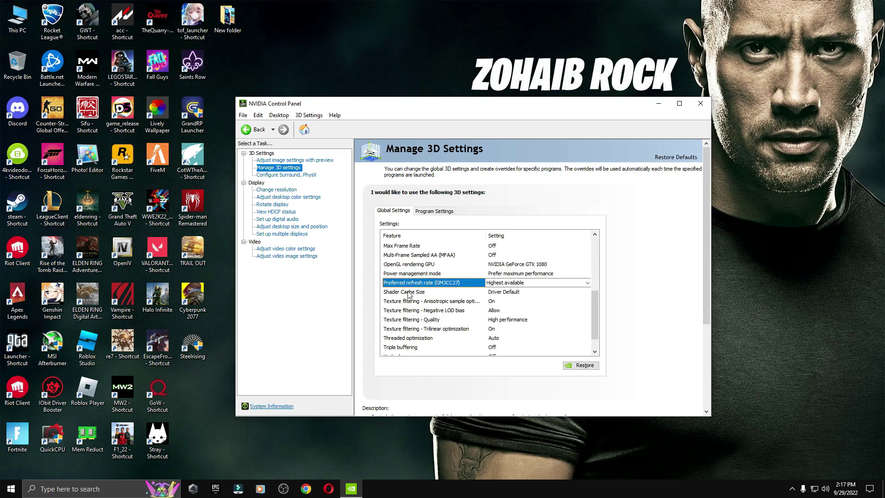
left_click(531, 292)
left_click(465, 305)
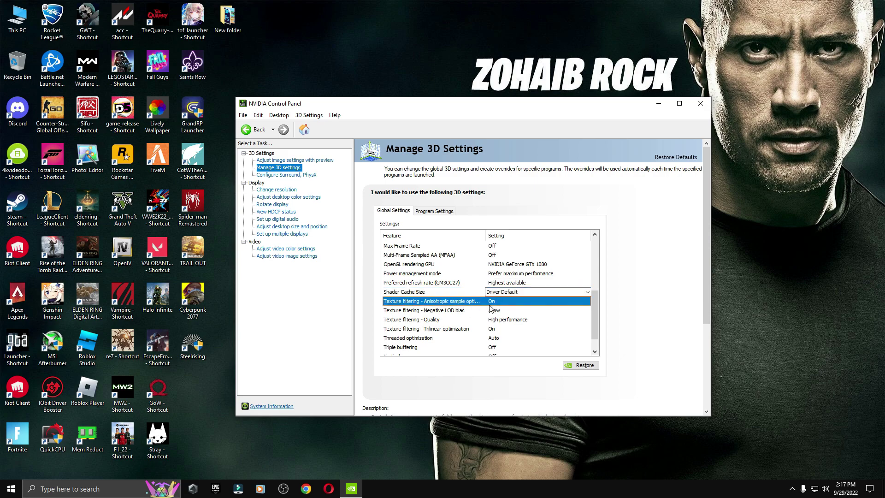
left_click(424, 312)
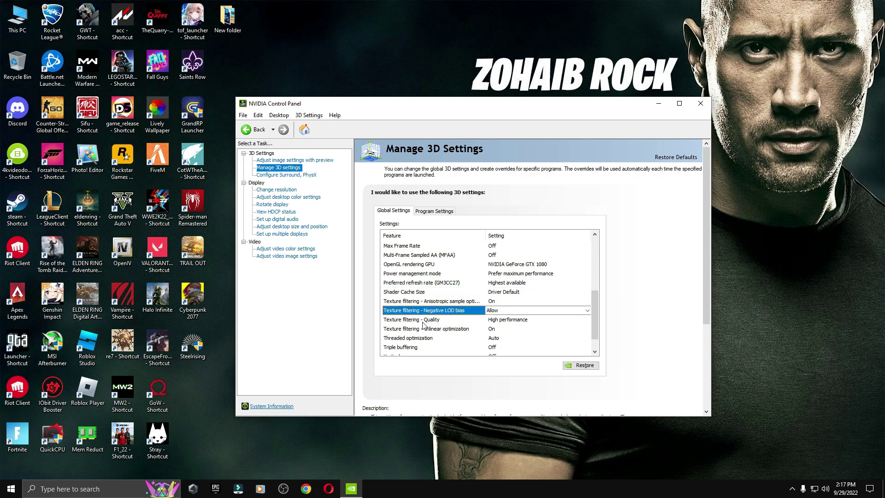
Set Texture filtering - Quality to High performance and check the Trilinear optimization setting
left_click(458, 323)
left_click(516, 319)
left_click(515, 356)
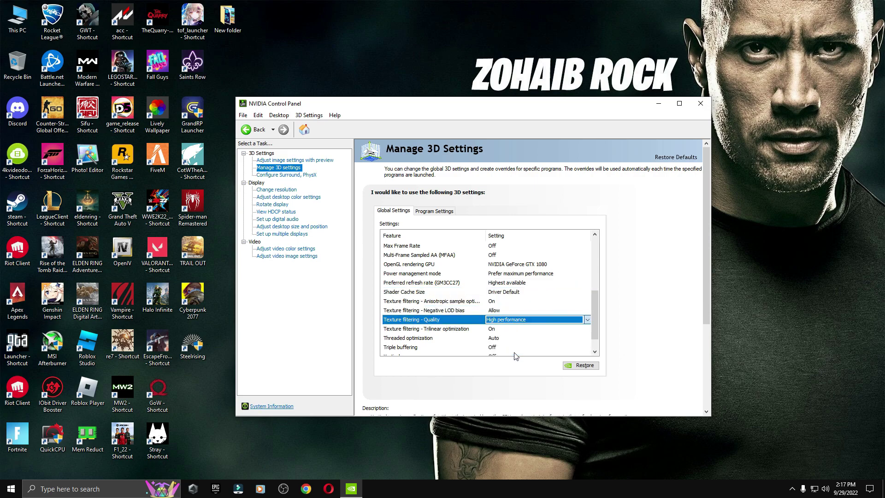
left_click(460, 330)
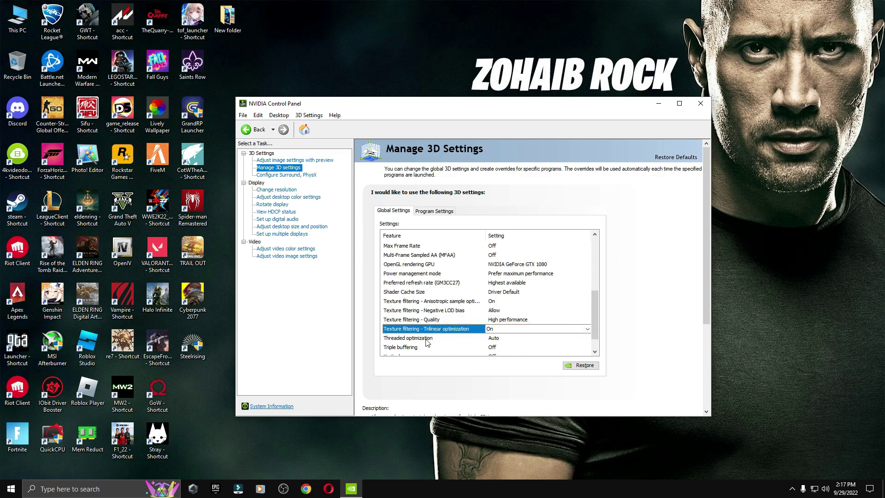
Check Threaded optimization and Triple buffering, and set Vertical sync to Off
scroll(596, 327, "down", 2)
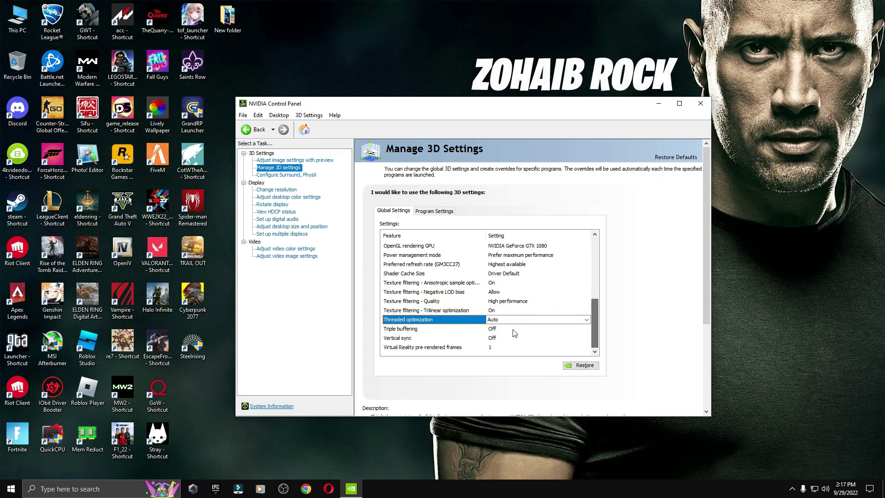
left_click(506, 329)
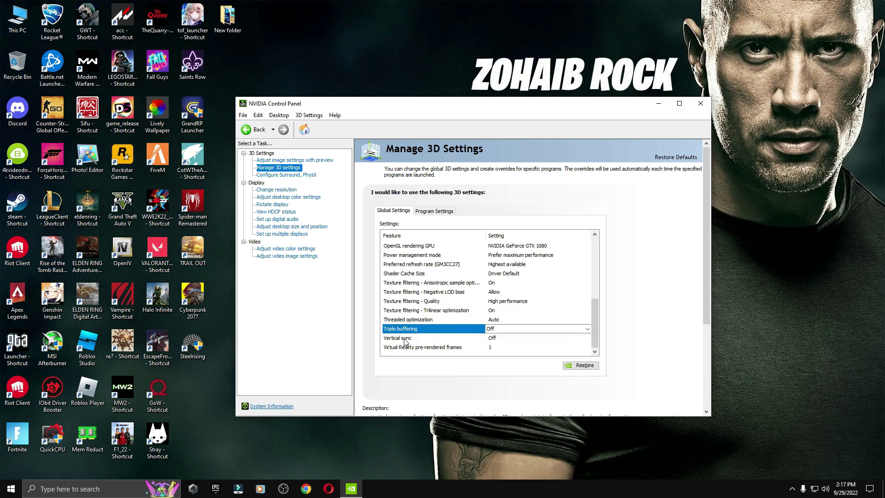
left_click(500, 339)
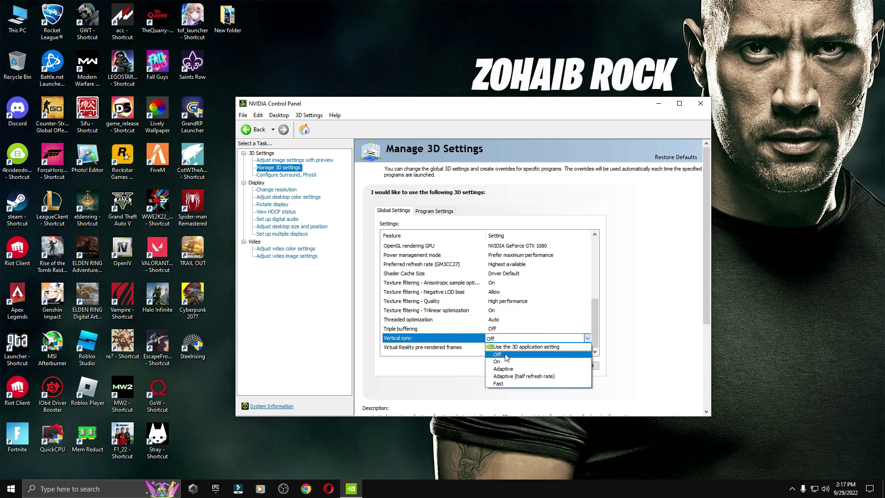
left_click(507, 356)
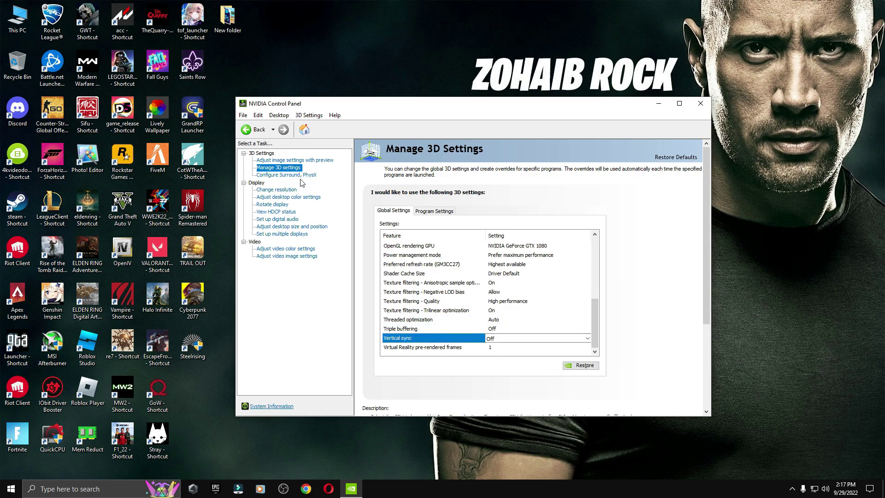
Choose the PhysX processor under Configure Surround, PhysX
left_click(293, 176)
left_click(588, 227)
left_click(561, 244)
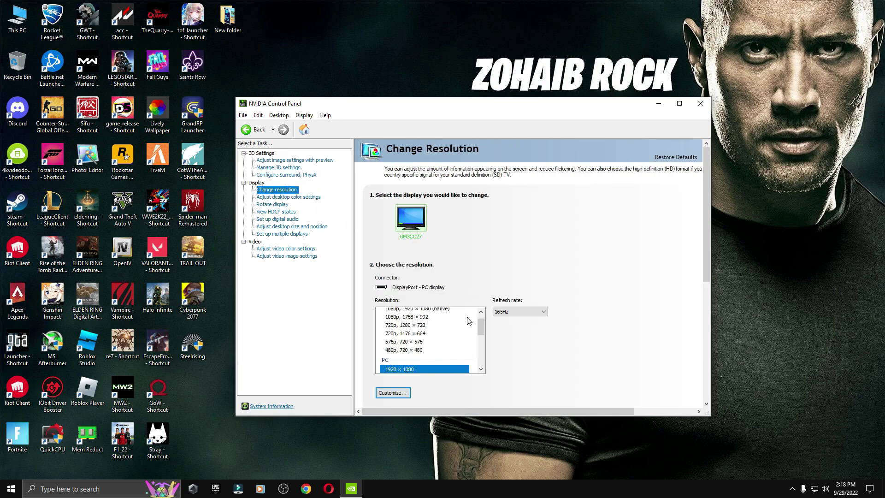
Set the 1920 × 1080 display's refresh rate to 165Hz with NVIDIA color settings and Full output dynamic range, and keep the applied changes
left_click_drag(482, 332, 482, 336)
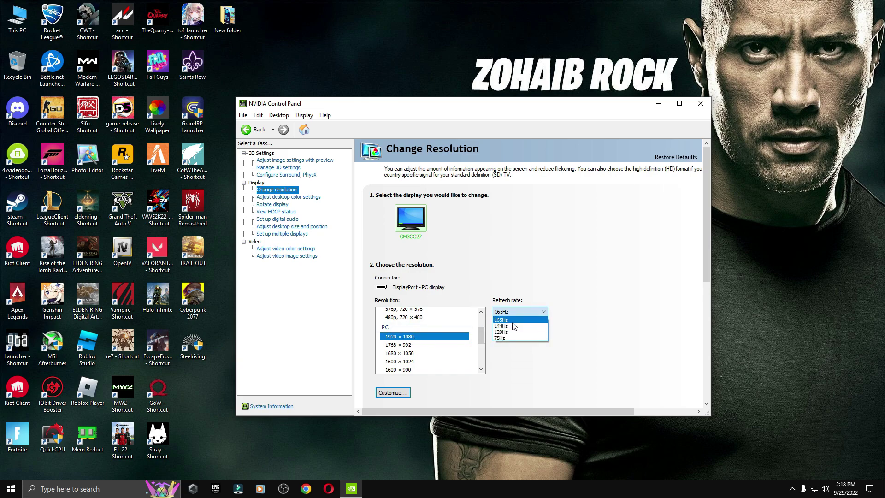
left_click(502, 319)
left_click_drag(704, 253, 715, 341)
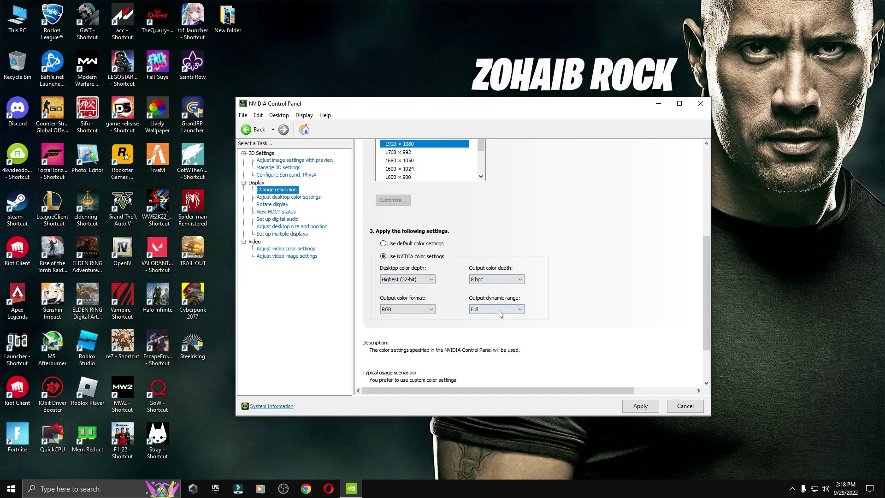
left_click(623, 405)
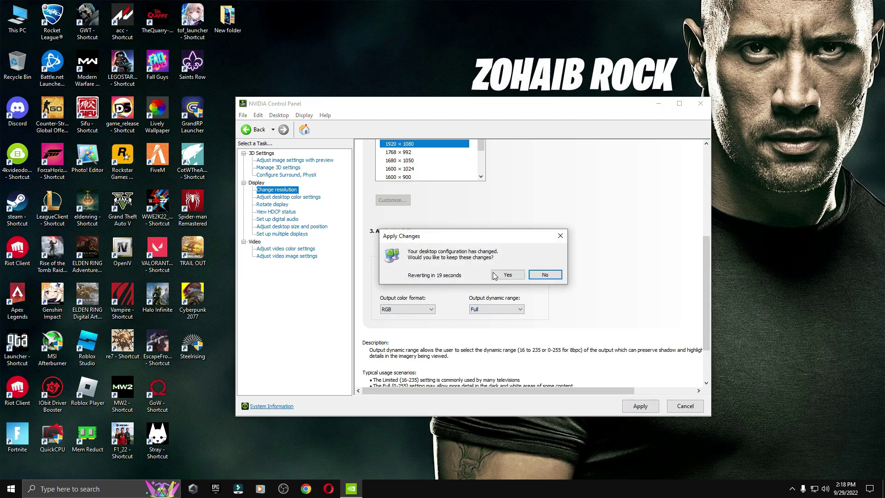
left_click(507, 275)
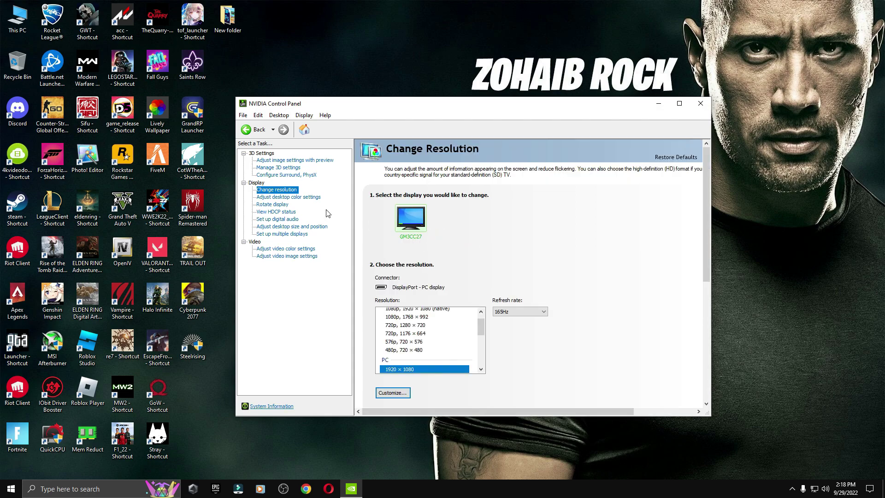
Review the desktop color, desktop size and position, video color, video image and image preview settings, and close the NVIDIA Control Panel
left_click(313, 198)
left_click_drag(708, 245, 719, 293)
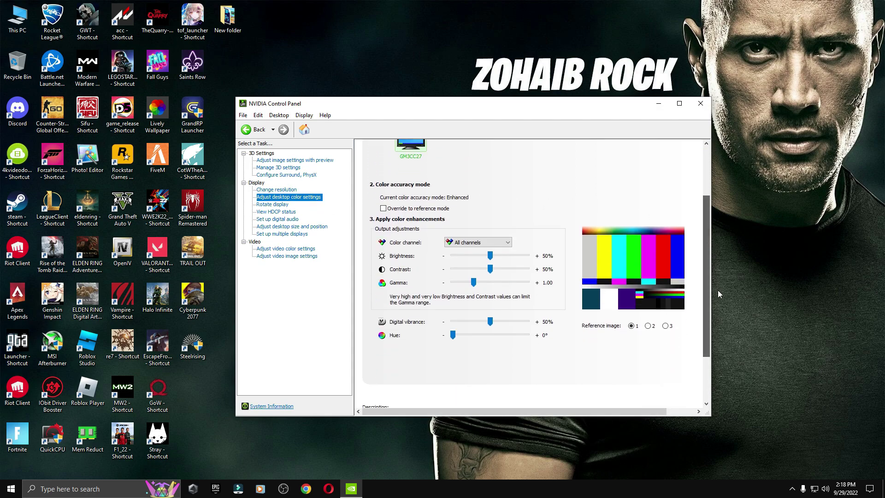
left_click(322, 227)
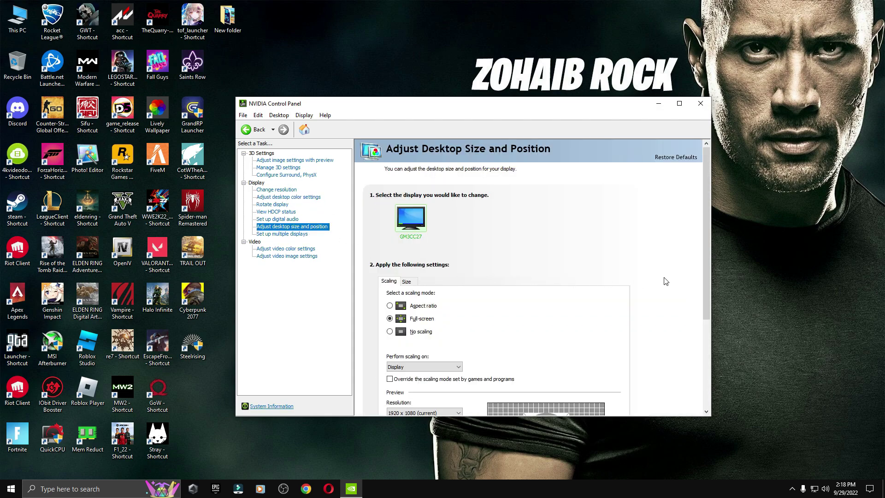
scroll(708, 267, "down", 3)
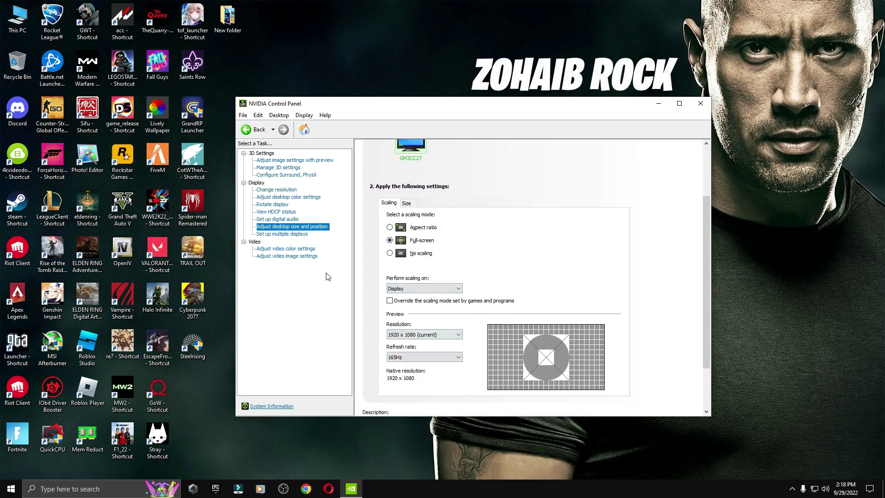
left_click(299, 250)
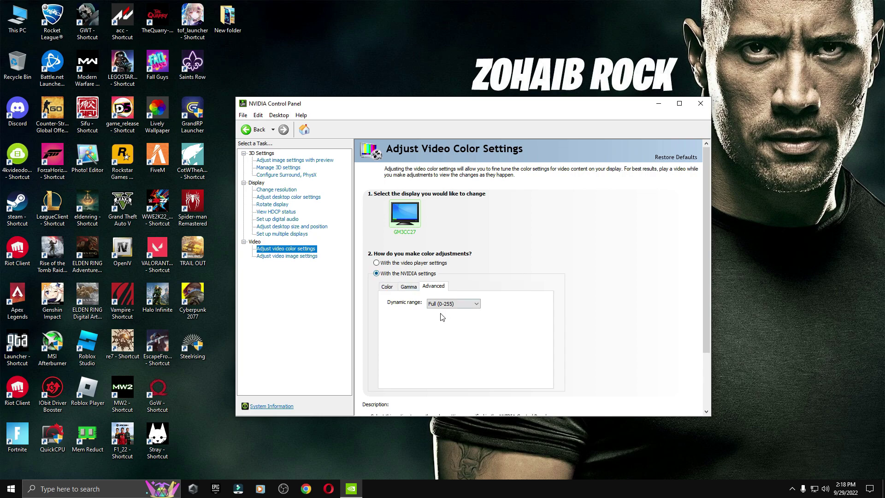
left_click(290, 256)
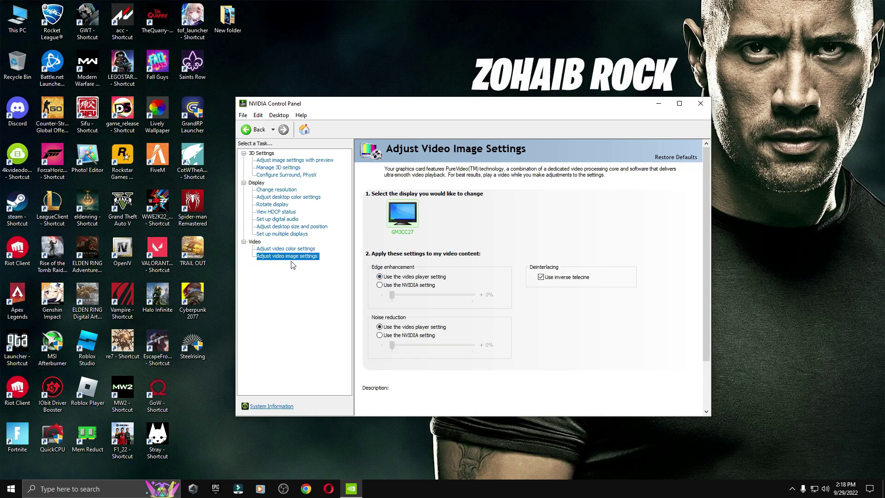
scroll(372, 305, "down", 1)
left_click(283, 159)
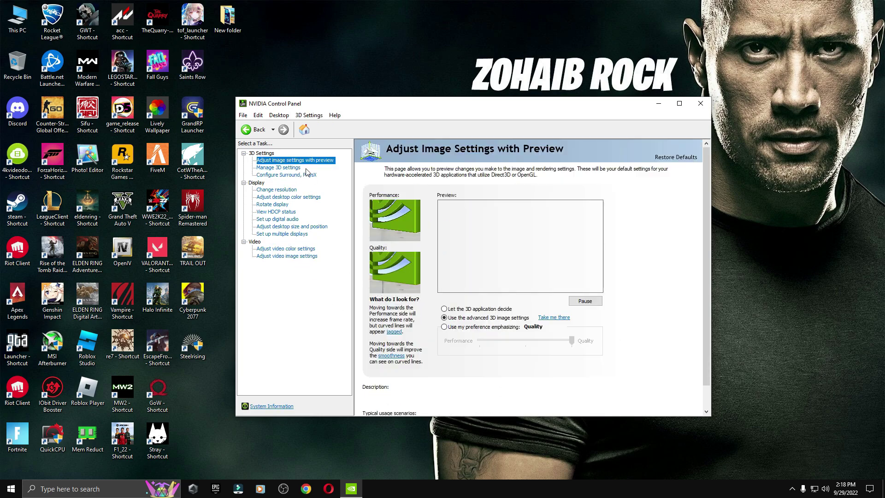
left_click(695, 107)
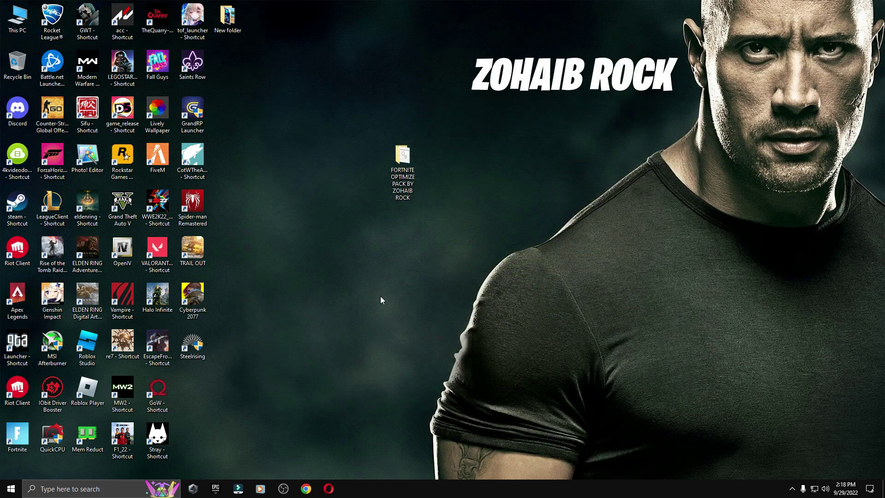
Switch to Windows Settings, open Graphics settings from the Gaming section, and remove Fortnite from the graphics performance preference list
key("super")
left_click(10, 442)
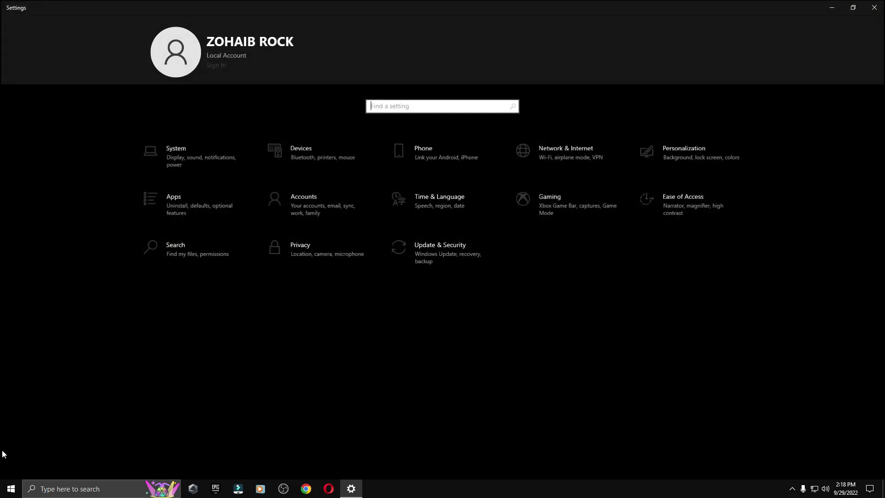
left_click(587, 205)
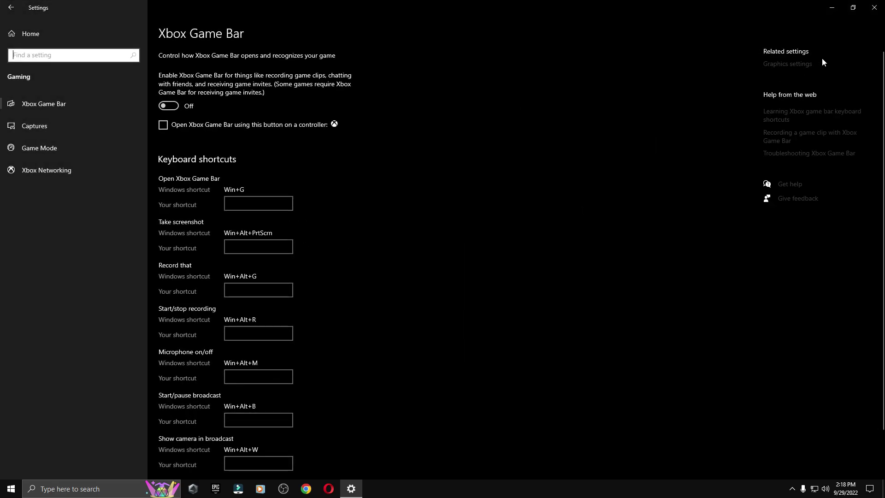
left_click(778, 65)
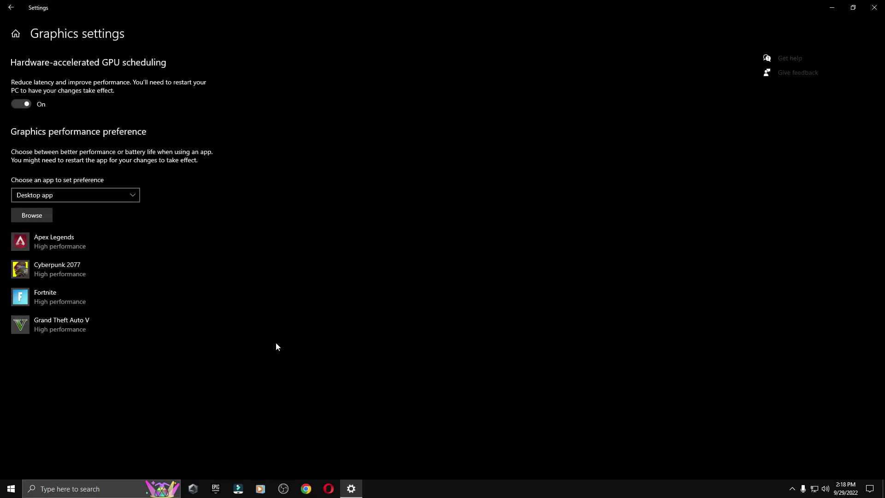
left_click(55, 300)
left_click(189, 344)
Browse for a desktop app in D:\Epic Games\Fortnite\FortniteGame\Binaries\Win64
left_click(30, 215)
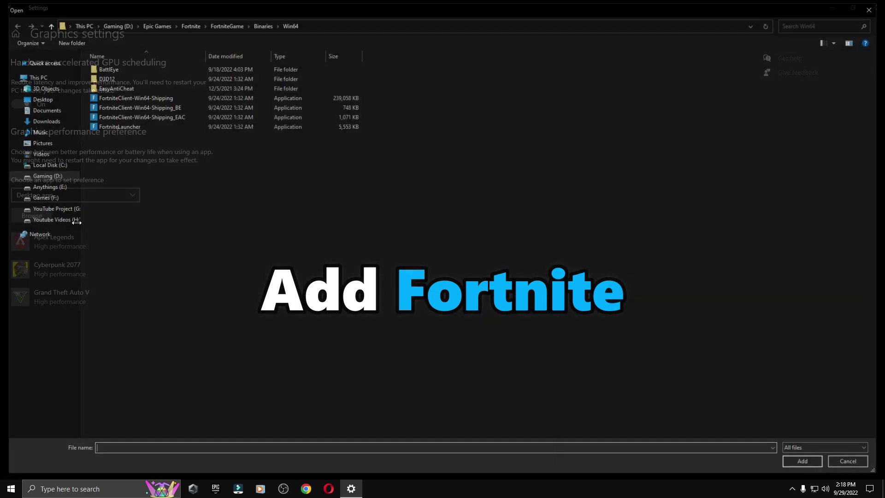
left_click(41, 179)
double_click(99, 73)
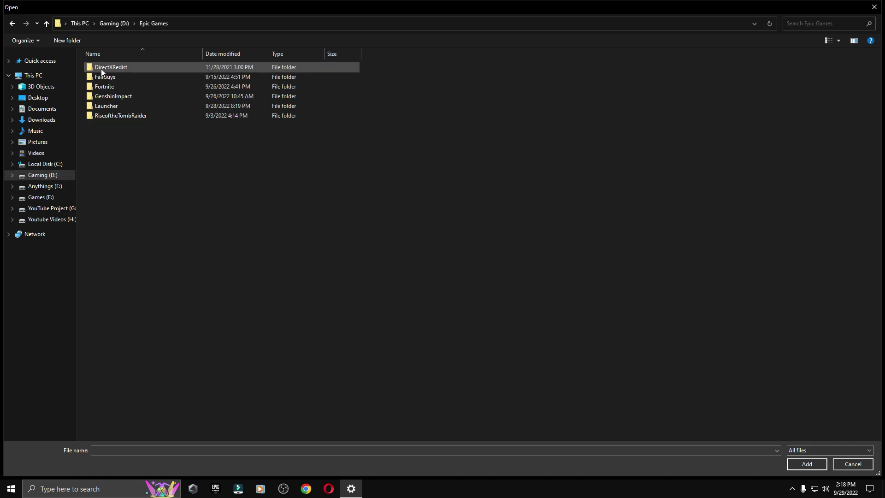
left_click(146, 86)
double_click(132, 86)
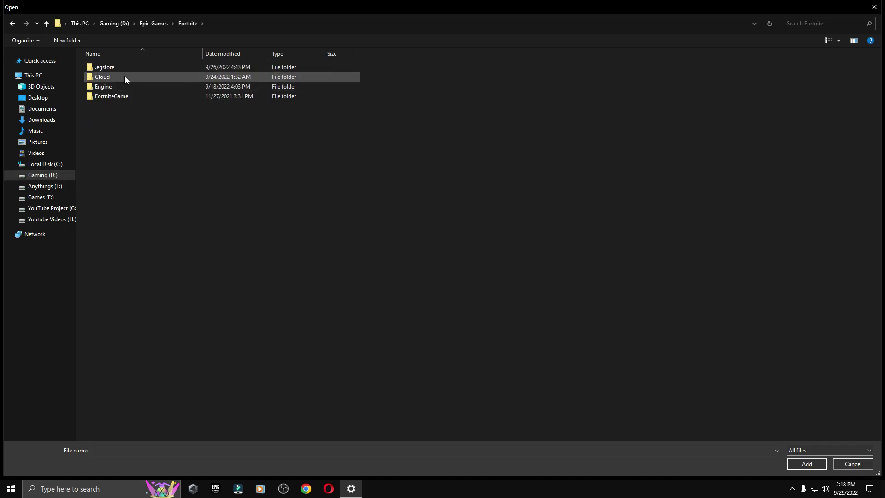
double_click(131, 96)
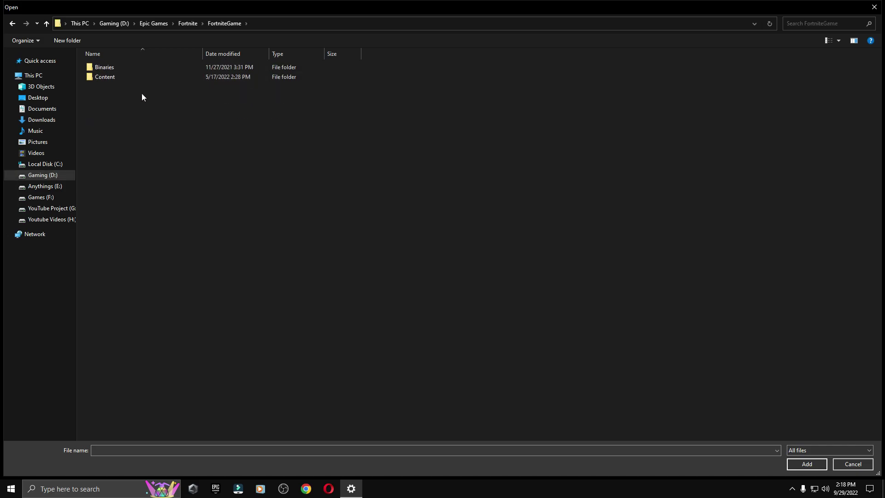
double_click(176, 67)
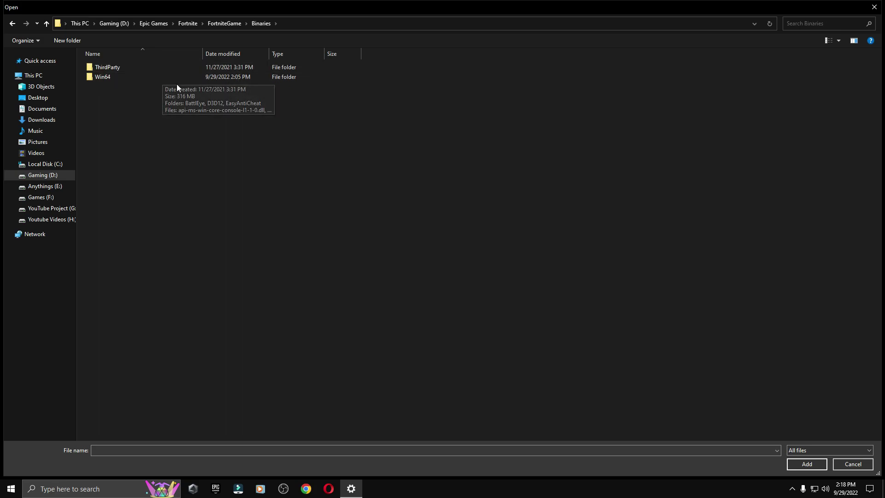
double_click(120, 77)
Add FortniteClient-Win64-Shipping to the list and save its graphics preference as High performance
left_click(130, 98)
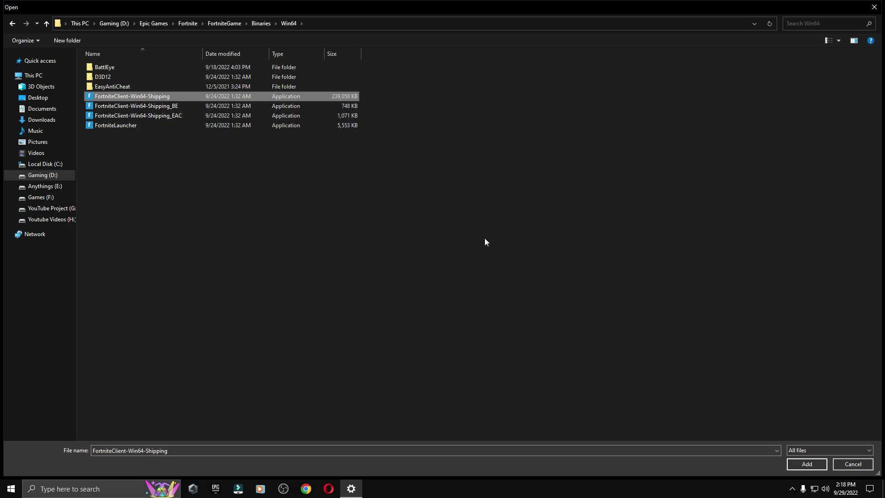
left_click(806, 463)
left_click(158, 344)
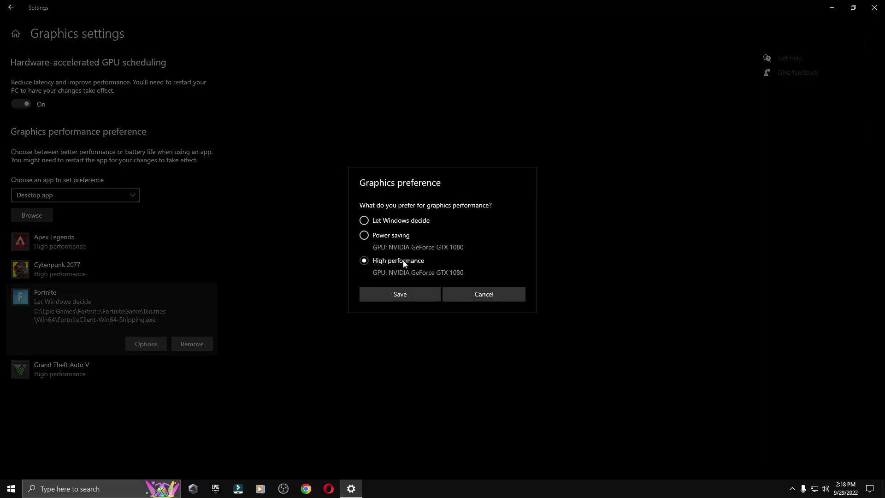
left_click(413, 294)
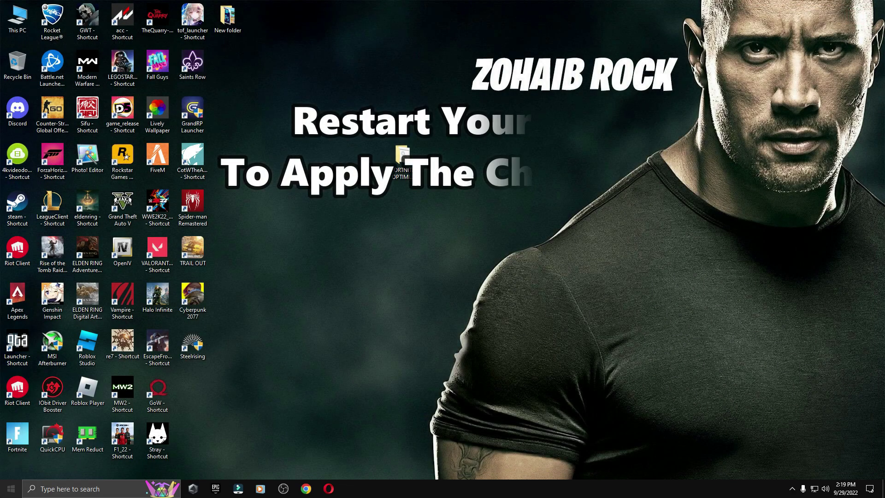
Restart the PC to apply the system changes
left_click(11, 489)
left_click(12, 468)
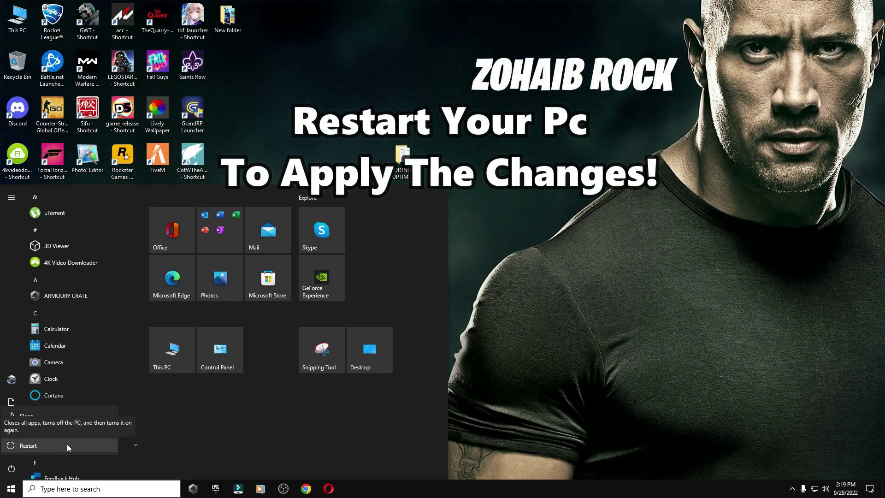
left_click(48, 444)
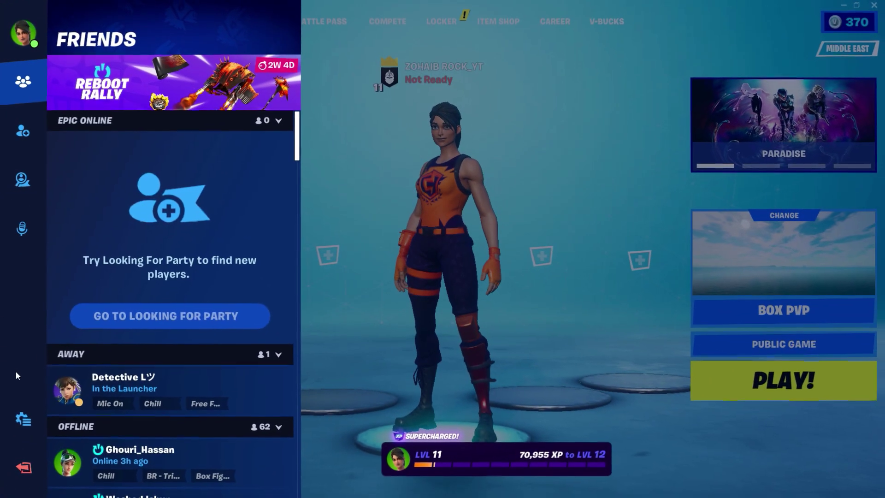
Open the video settings in Fortnite and set Frame Rate Limit to Unlimited
left_click(23, 419)
left_click(96, 97)
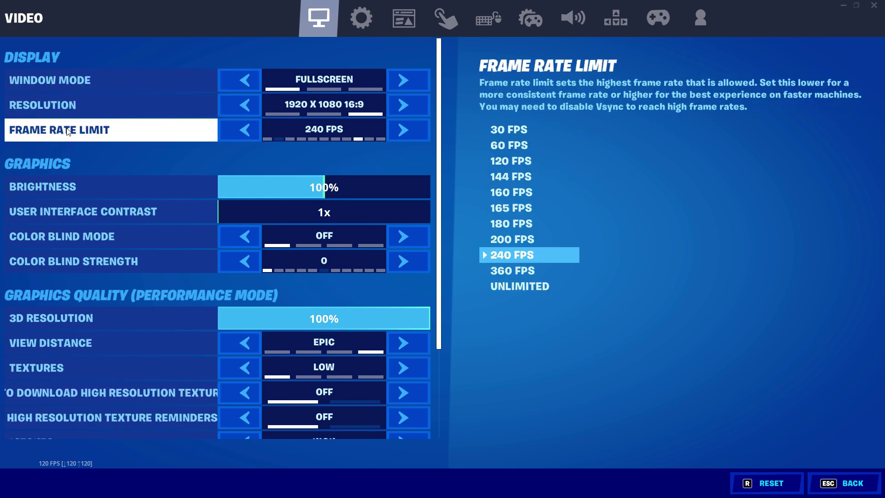
left_click(418, 140)
left_click(418, 140)
left_click(418, 140)
left_click(256, 138)
Set View Distance to Near, check the Meshes and Rendering Mode options, and apply the video settings
scroll(115, 286, "down", 1)
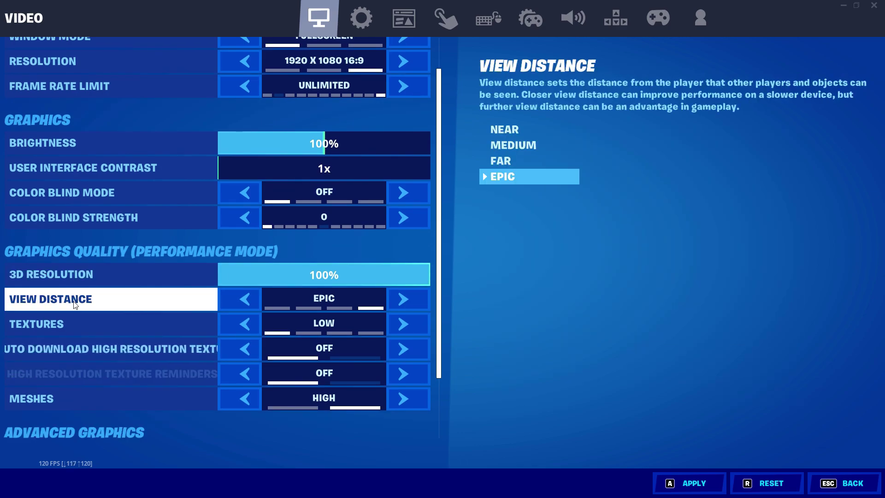
left_click(243, 300)
left_click(243, 300)
left_click(243, 300)
left_click(243, 301)
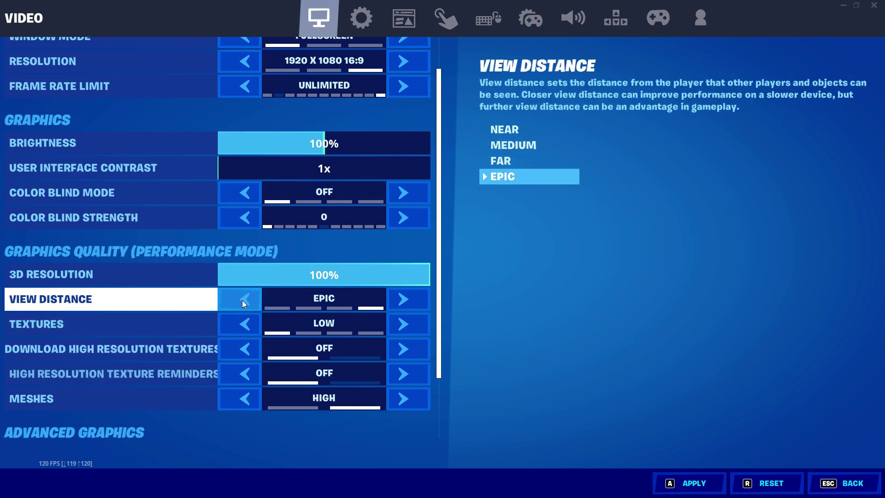
left_click(410, 304)
scroll(131, 317, "down", 1)
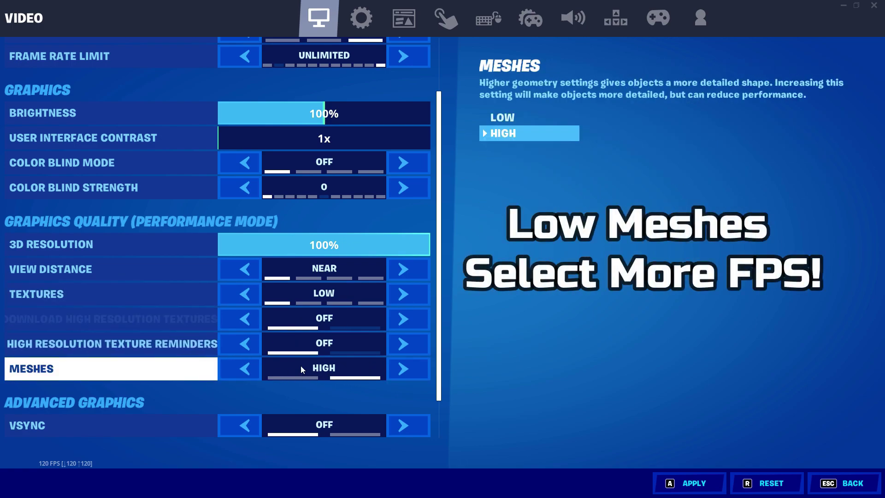
scroll(261, 367, "down", 2)
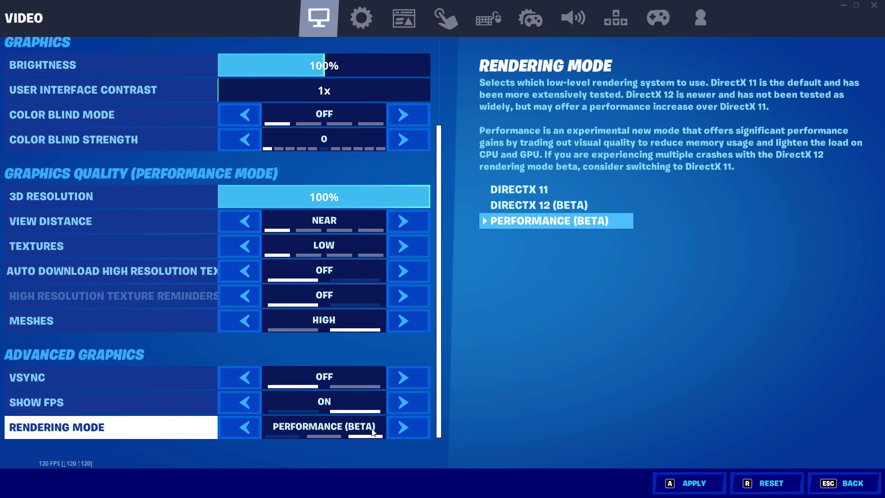
left_click(676, 476)
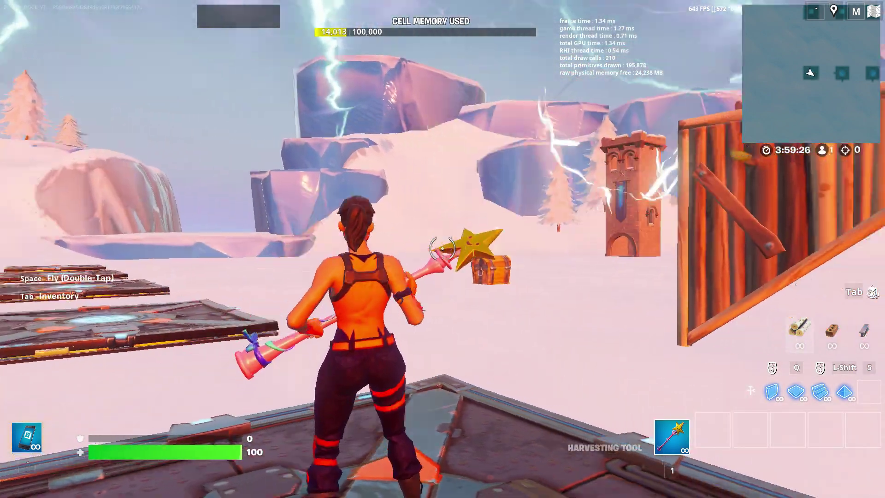
key("f")
key("f")
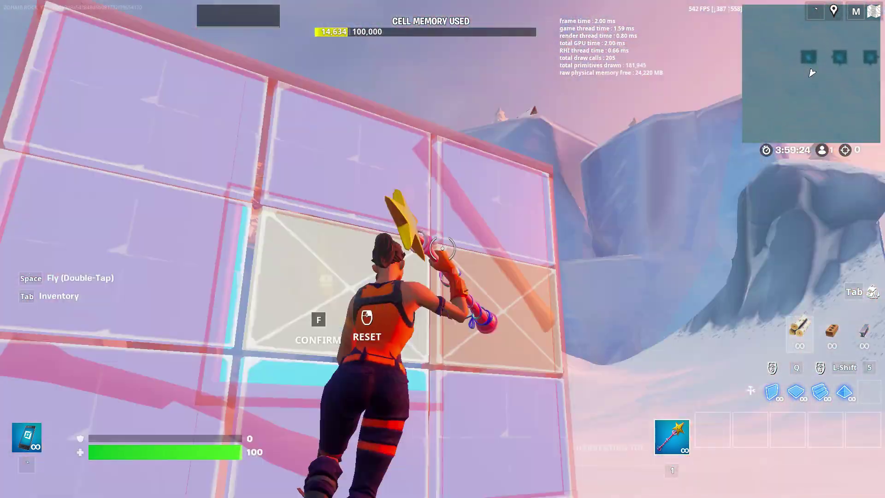